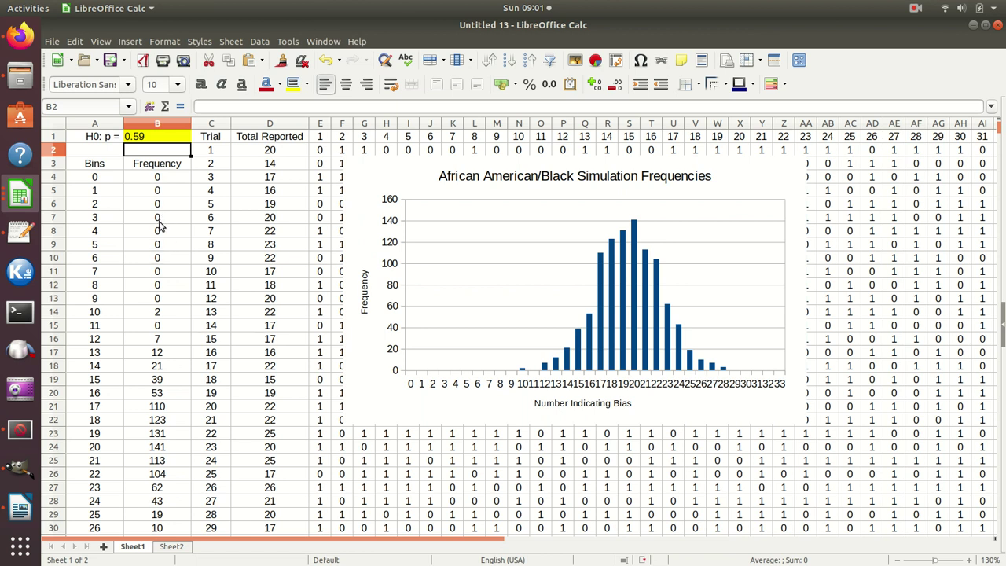
Review bins 23–33, their frequencies, and the hypothesised proportion 0.59 in B1.
click(100, 492)
scroll(102, 488, down, 3)
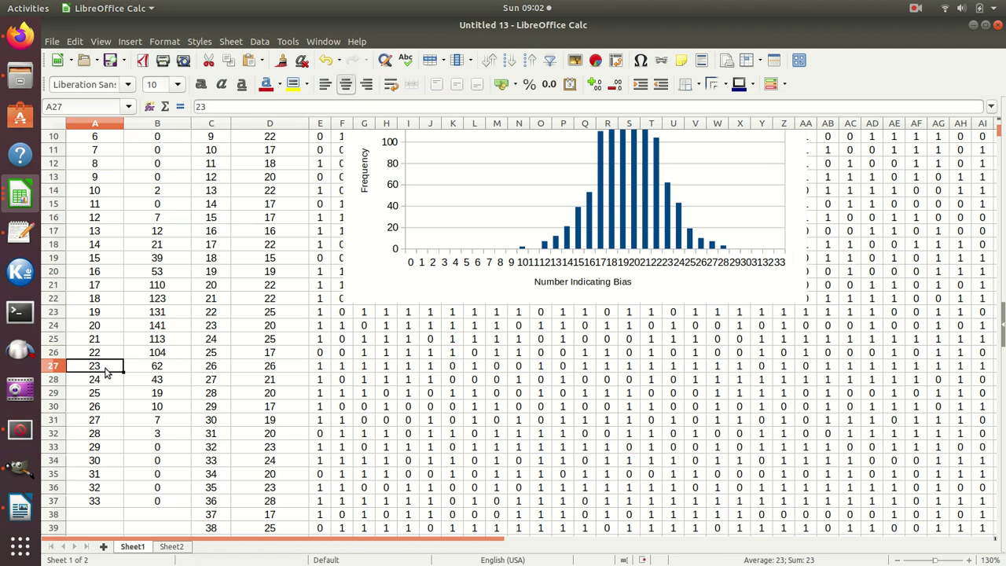
drag(106, 373, 94, 493)
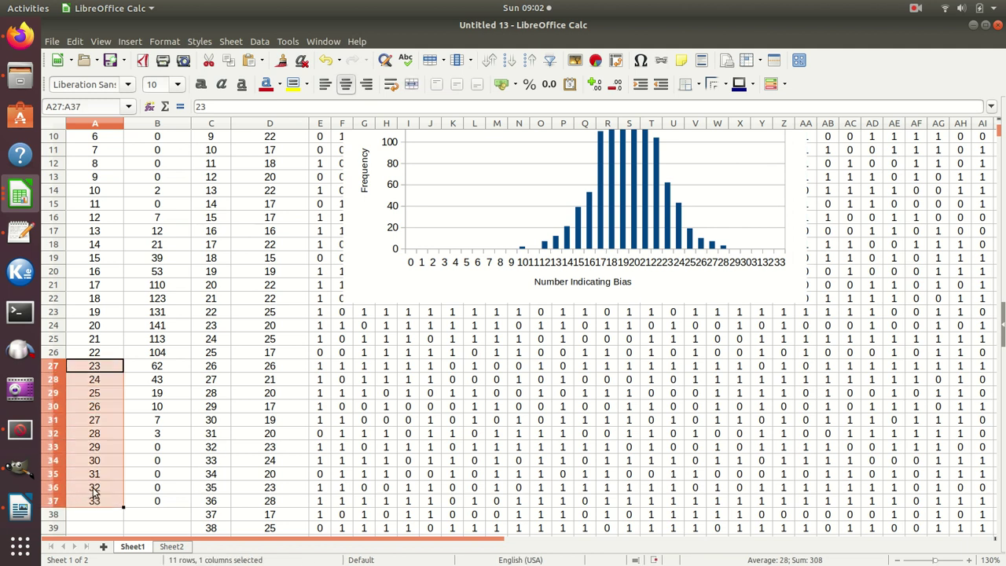
click(107, 368)
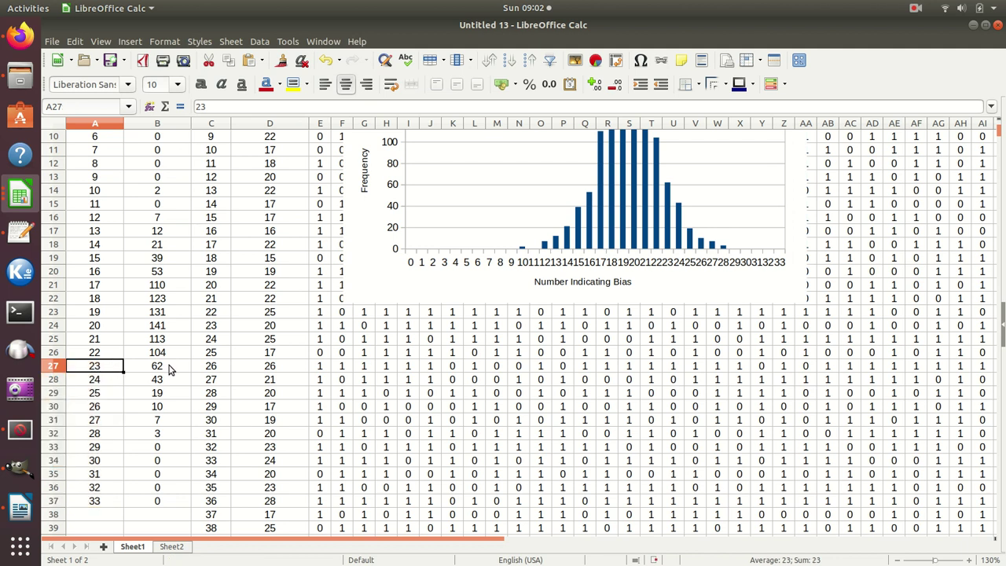
scroll(187, 338, up, 3)
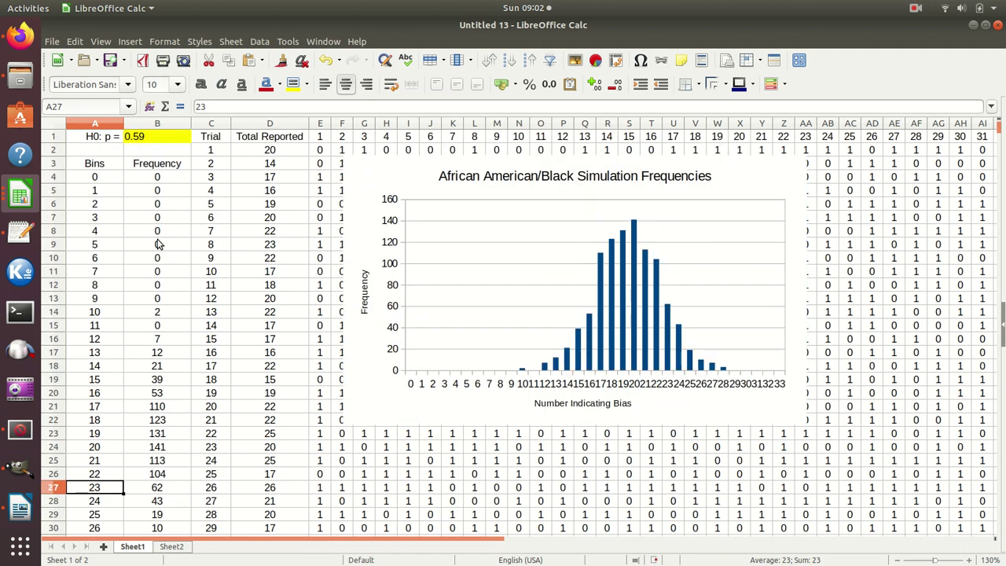
click(156, 139)
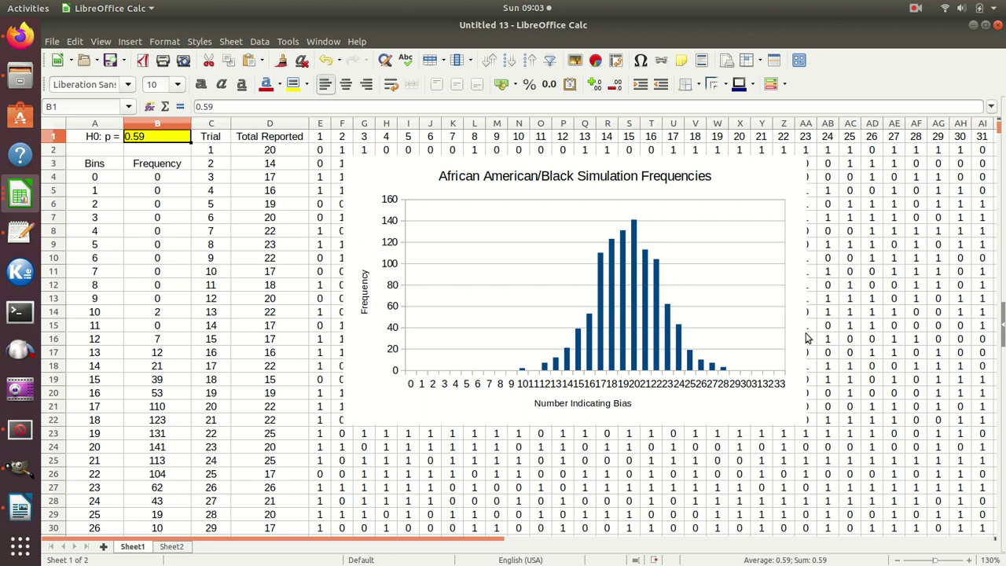
click(897, 561)
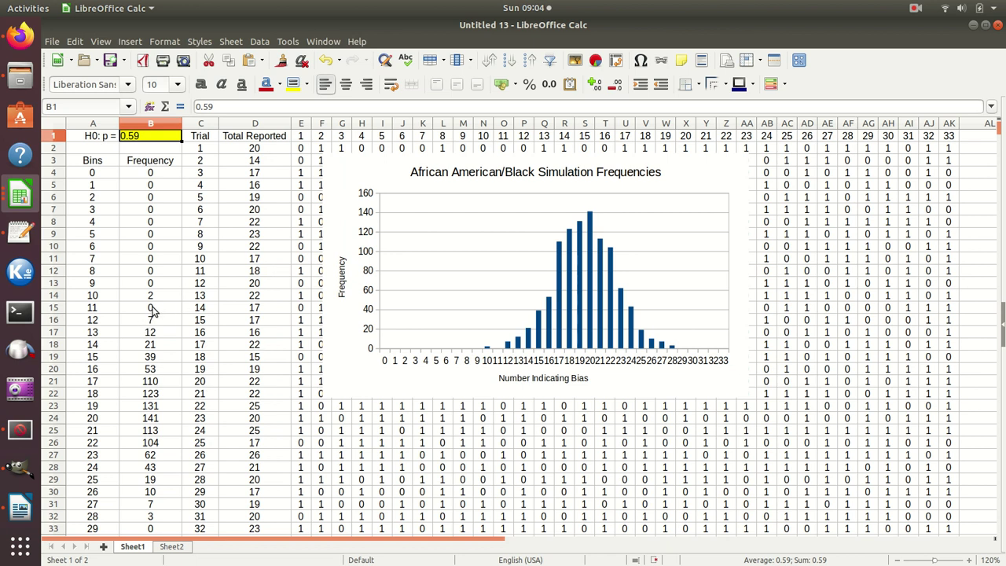
scroll(154, 307, down, 6)
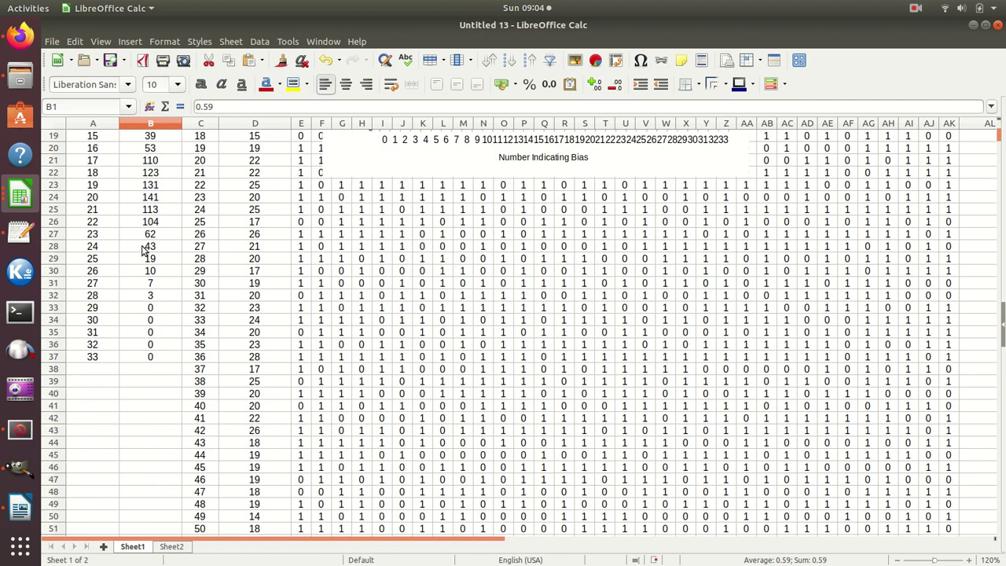
drag(141, 235, 151, 360)
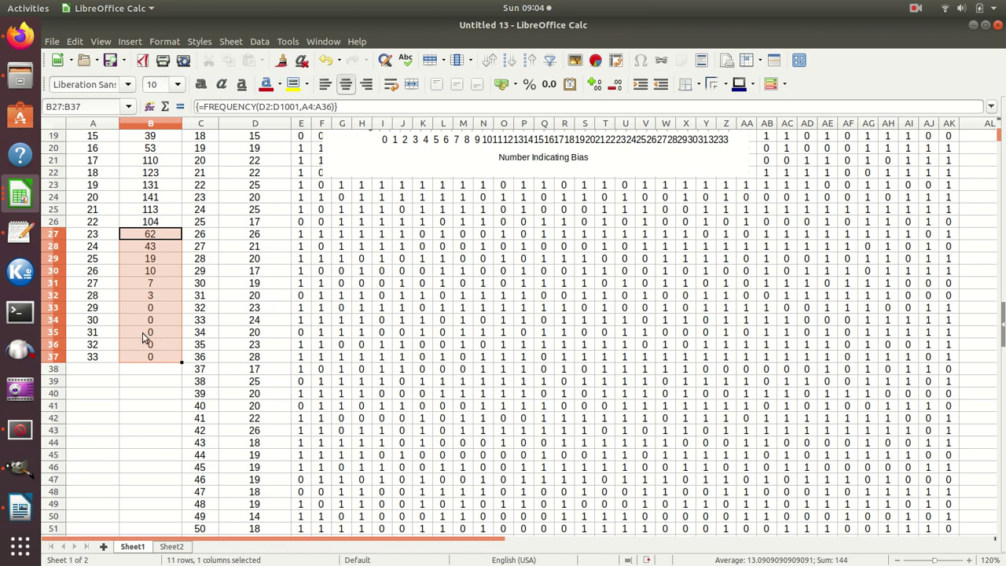
scroll(133, 340, up, 4)
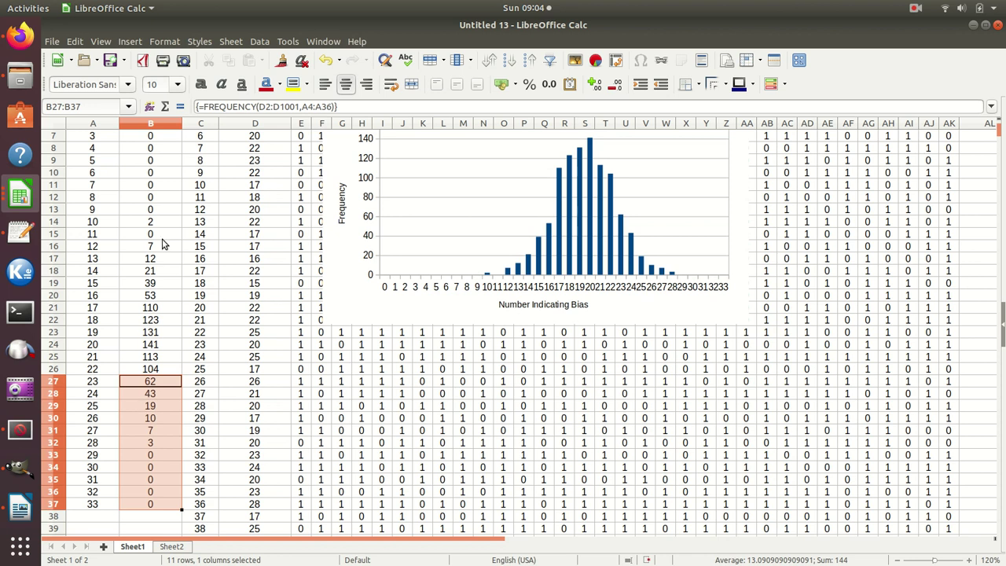
scroll(165, 354, up, 2)
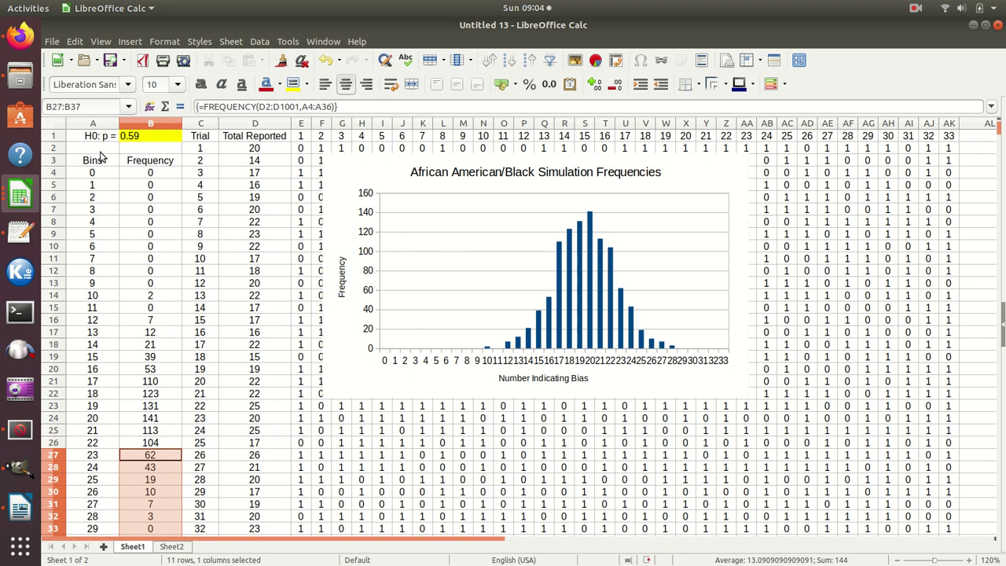
Label A2 'pValue (pr(X>=23) =' and widen column A so it fits.
click(92, 150)
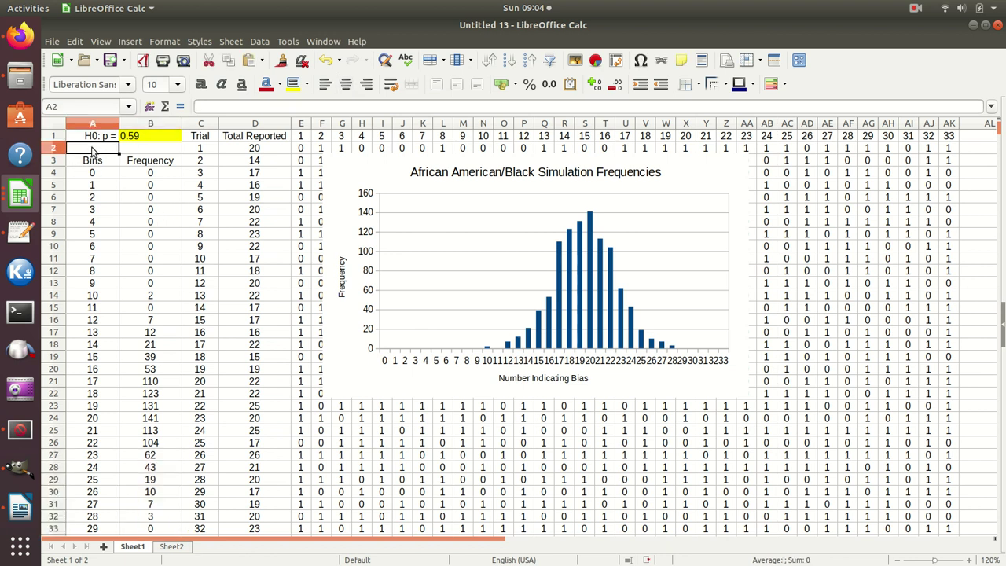
text(p)
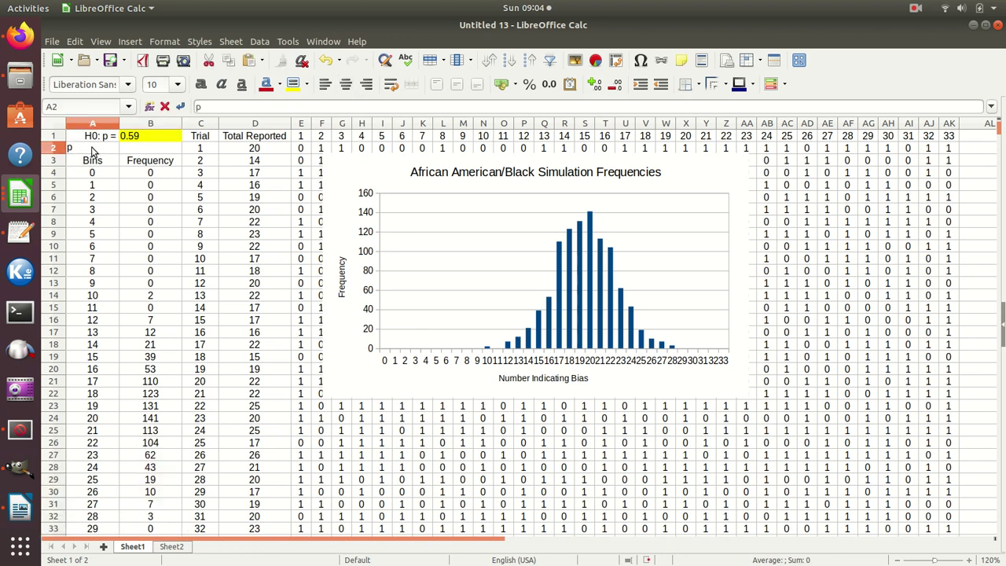
text(Value)
text((pr()
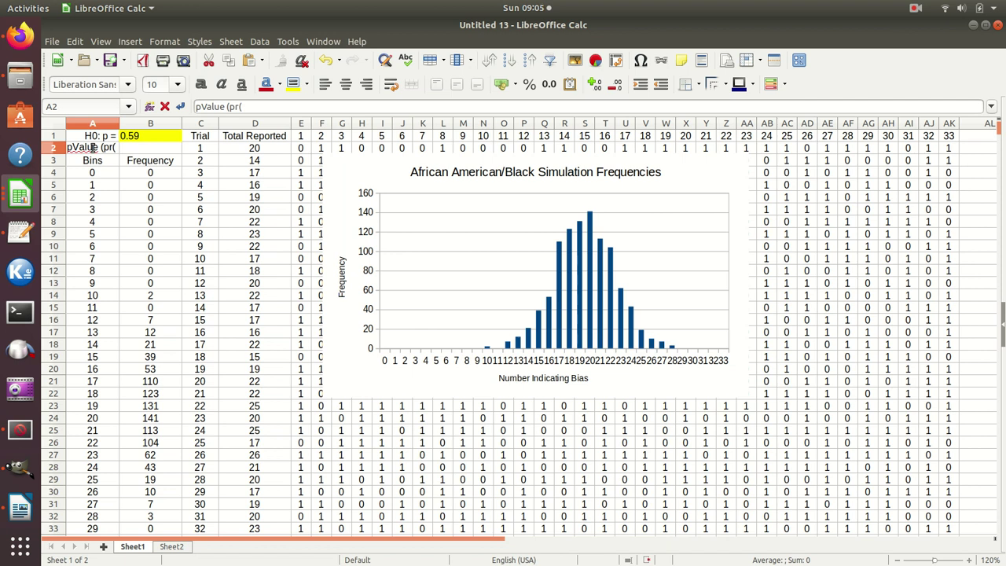
text(X>=23) =)
key(Return)
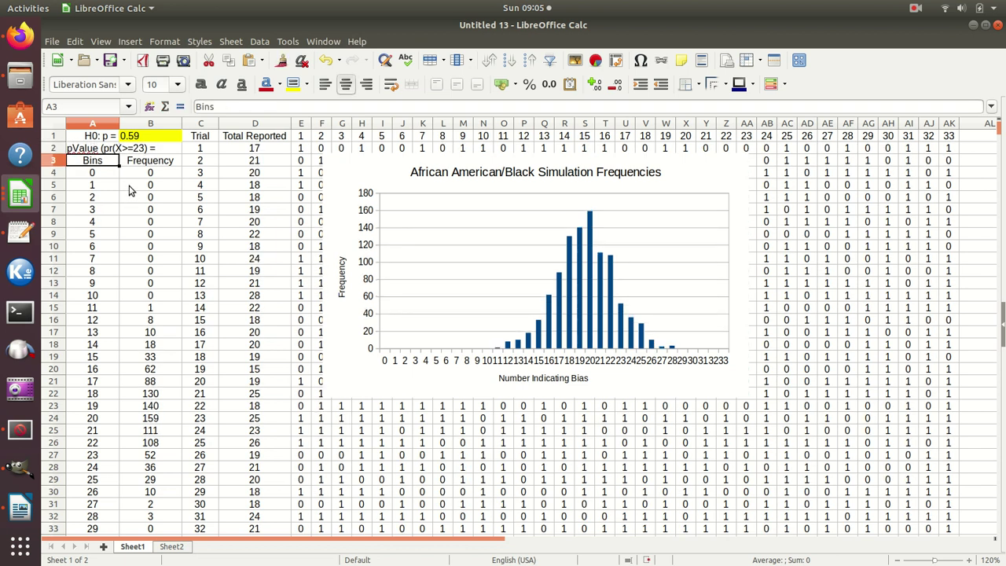
drag(120, 121, 168, 121)
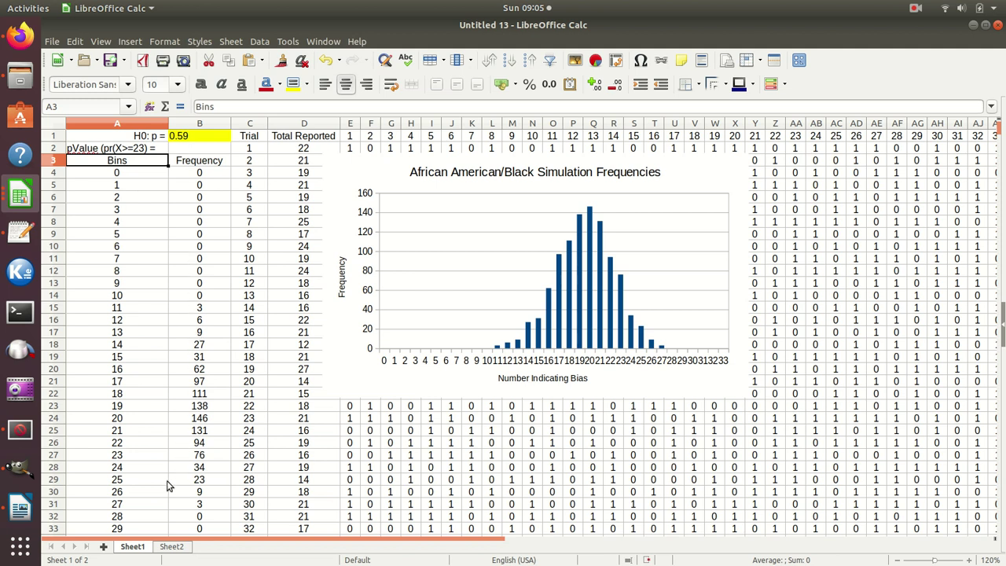
Check the bin 23 frequency formula, then enter =SUM(B27:B37) in B2.
click(126, 455)
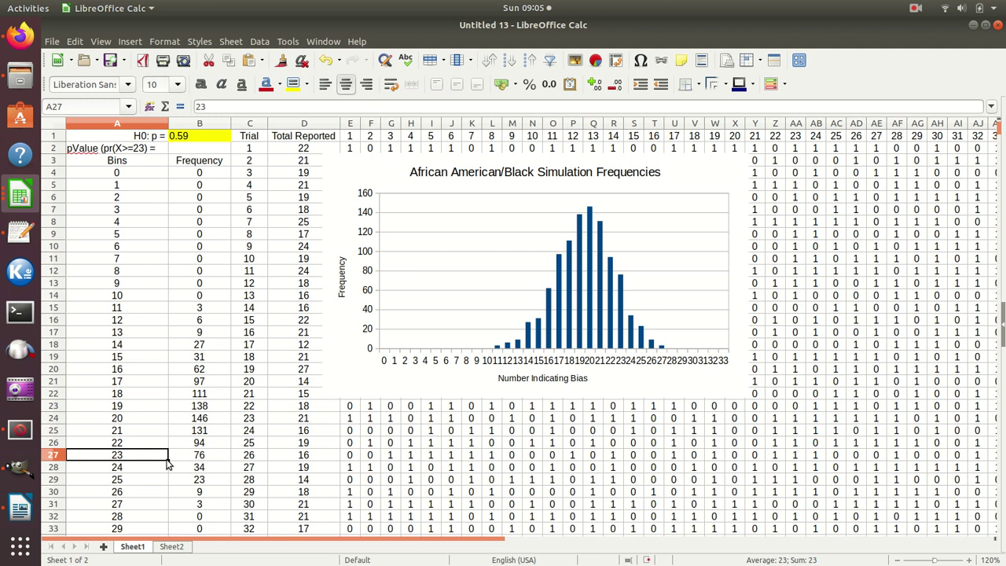
click(197, 460)
click(157, 458)
click(198, 150)
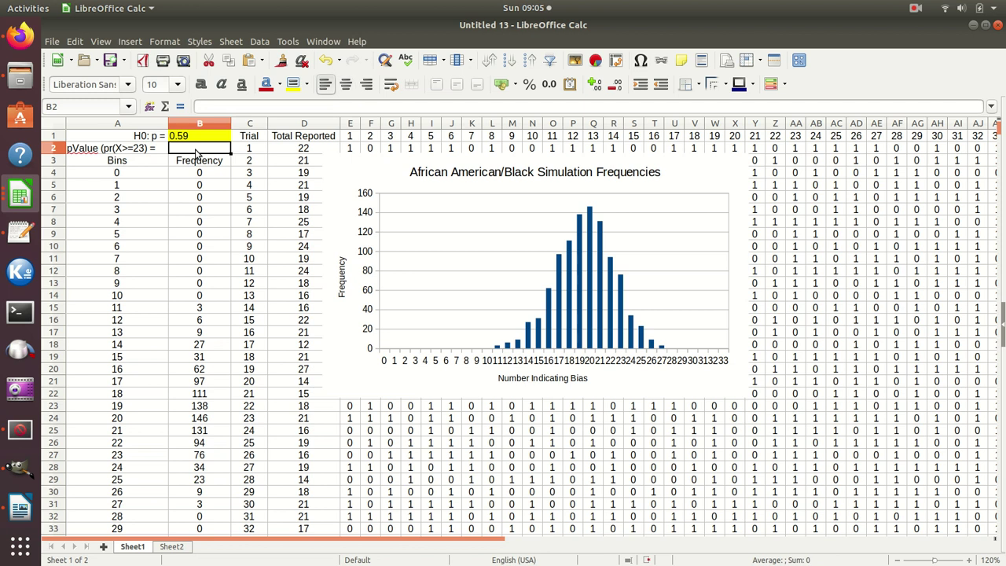
text(=s)
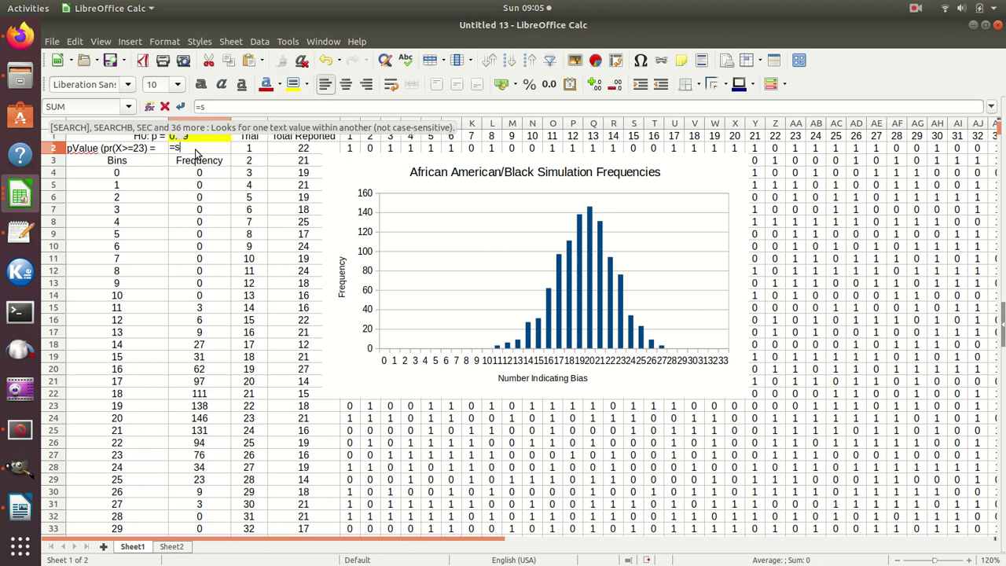
text(um()
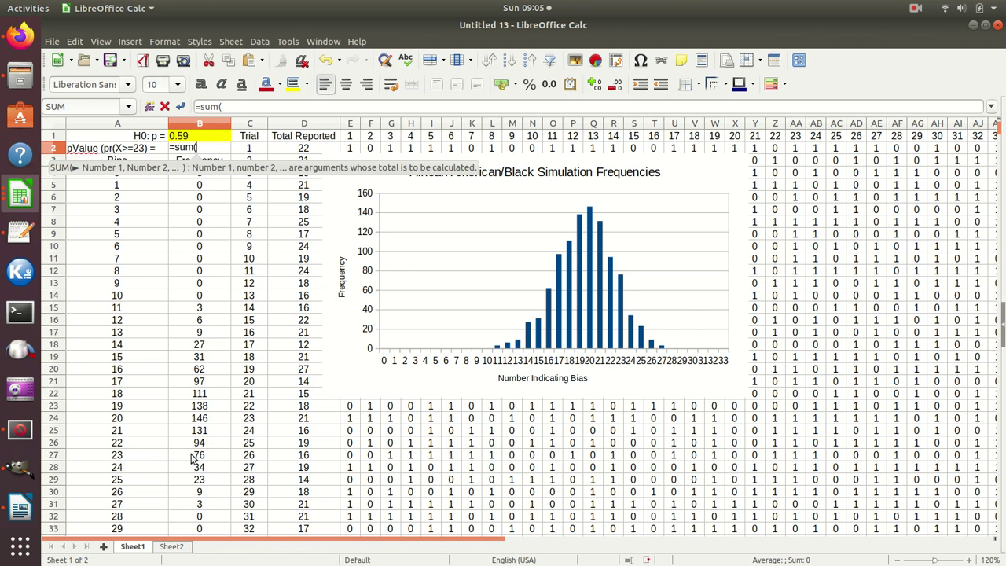
drag(194, 456, 183, 489)
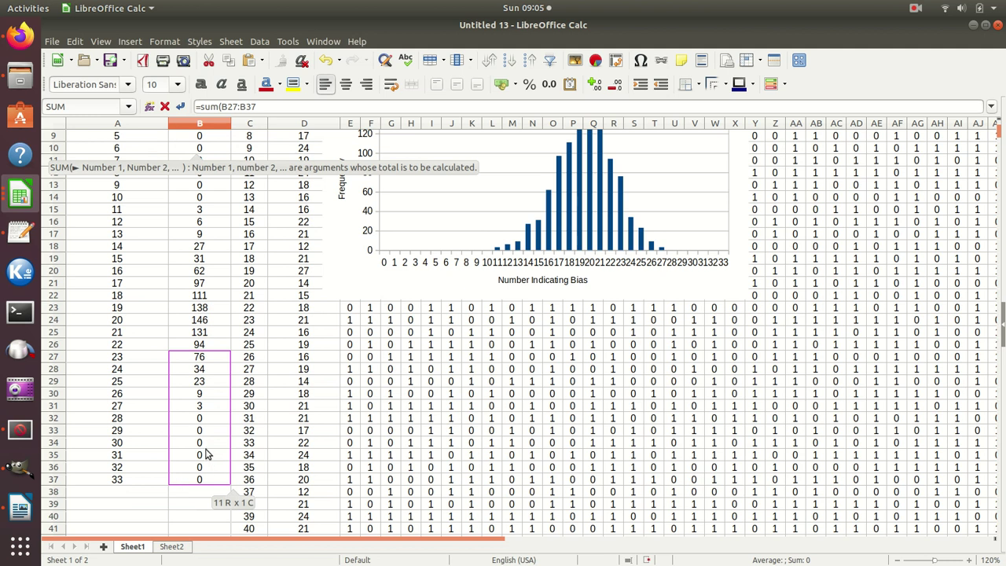
scroll(206, 455, up, 3)
text())
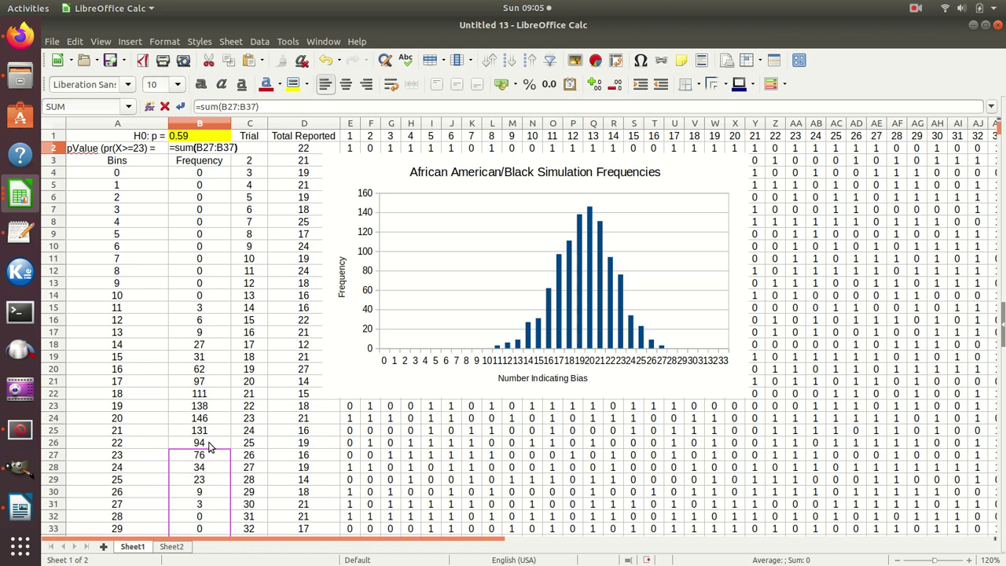
key(Return)
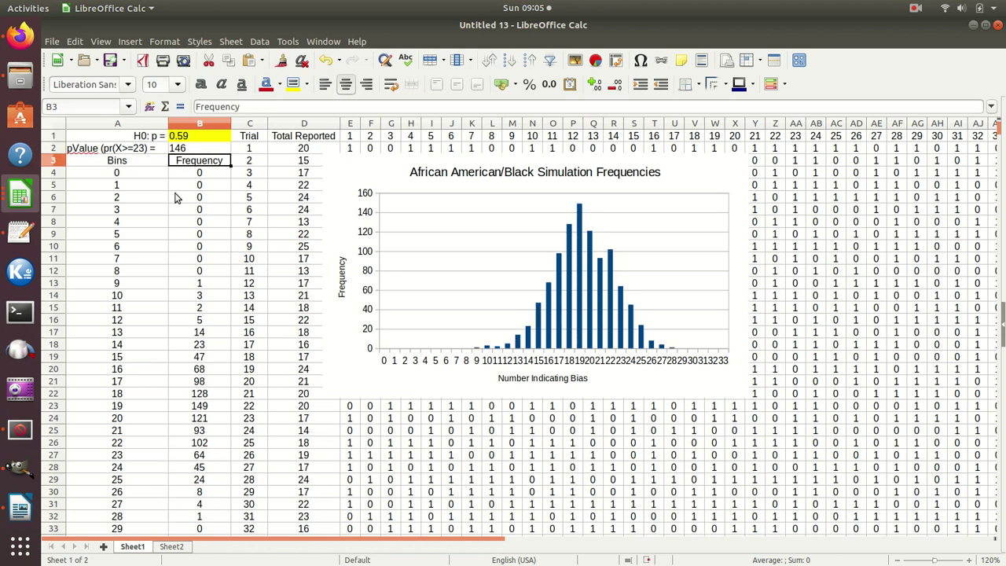
Right-align the A2 label and append /1000 to B2's sum formula.
click(164, 150)
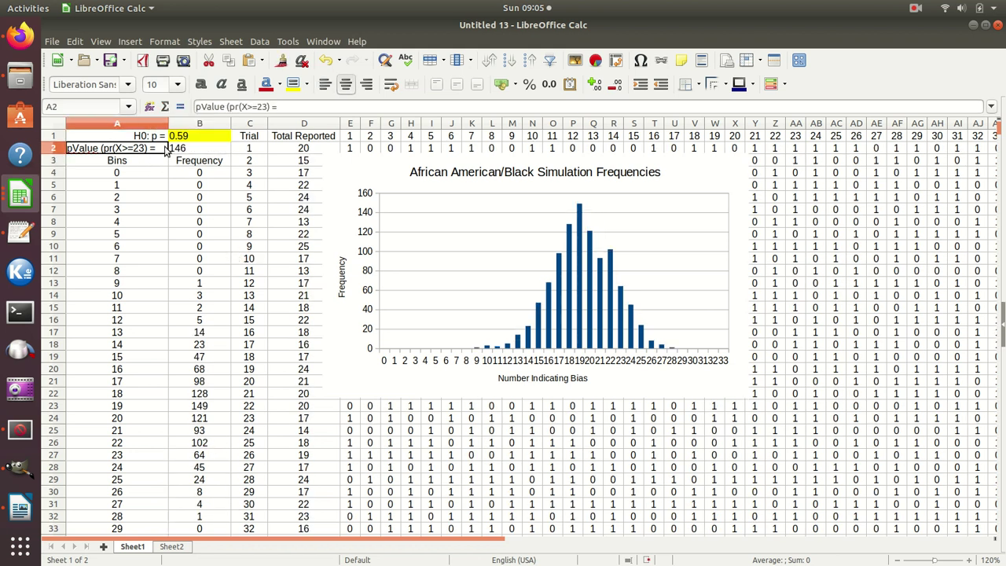
click(367, 87)
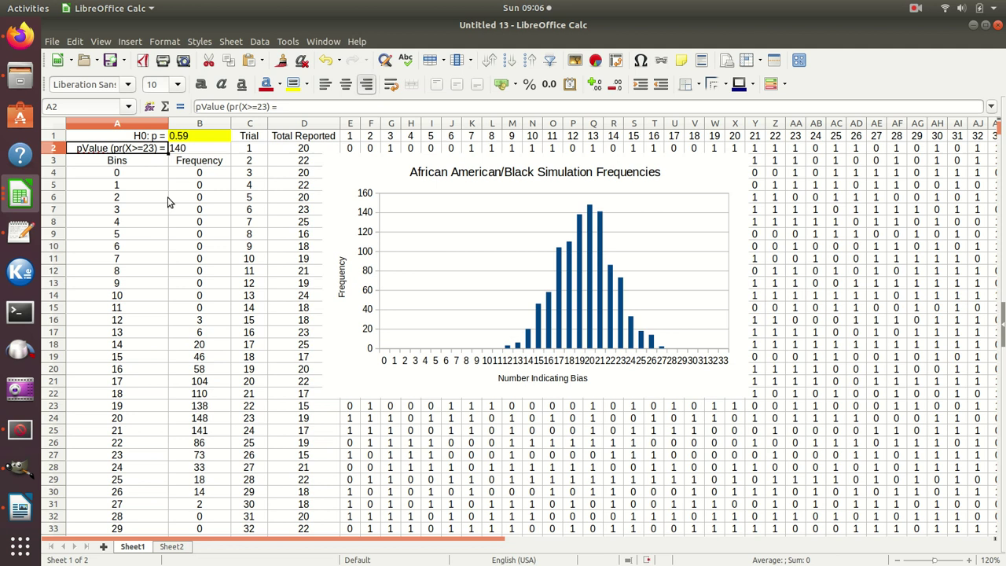
click(206, 147)
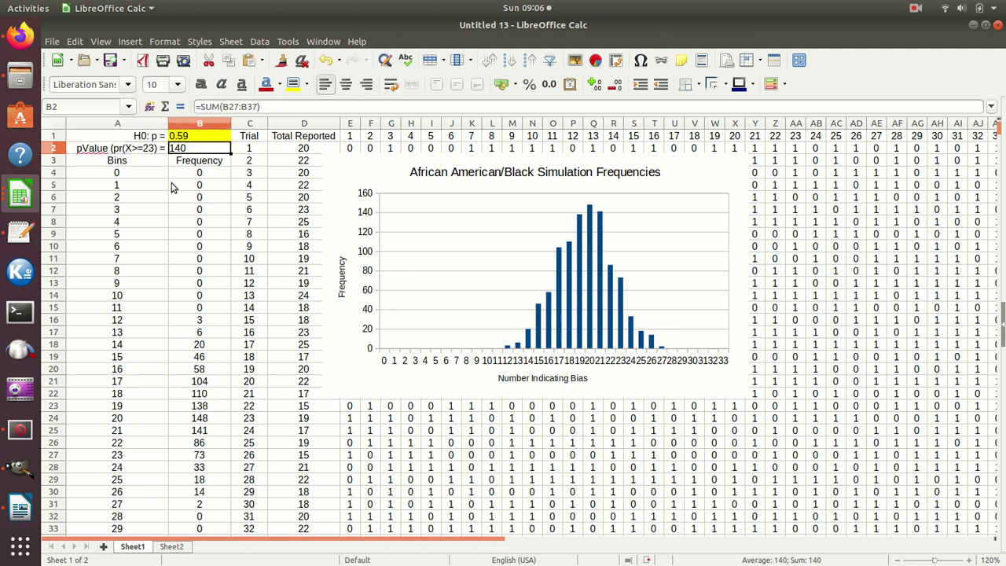
double_click(208, 149)
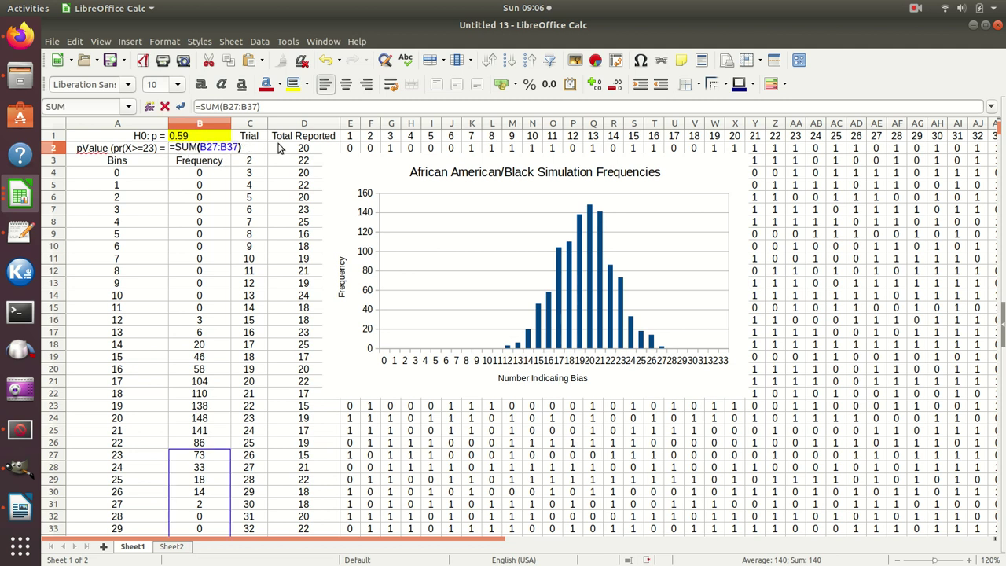
text(/10)
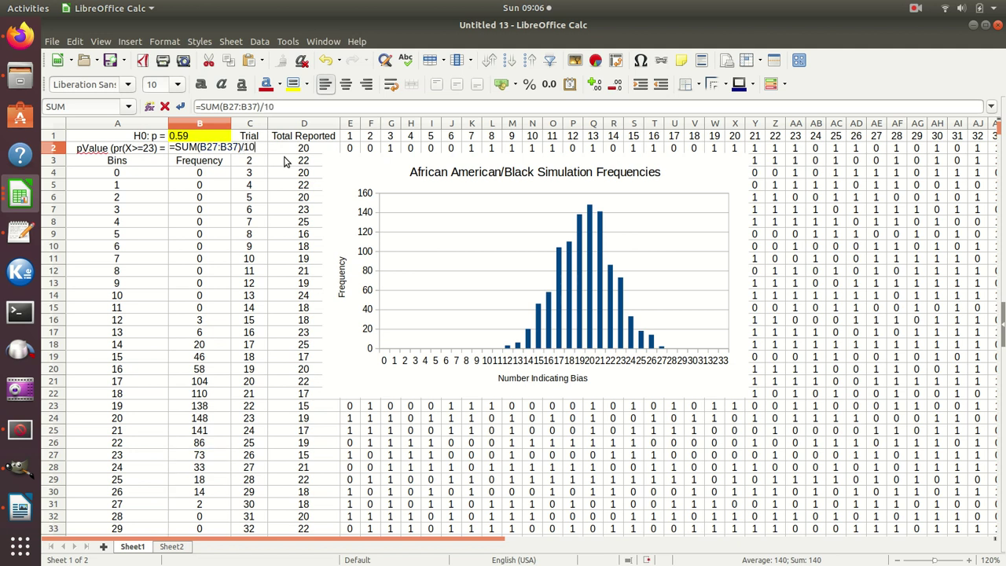
text(00)
Commit =SUM(B27:B37)/1000 in B2, recalculate, and review the H0 and FREQUENCY formulas.
key(Return)
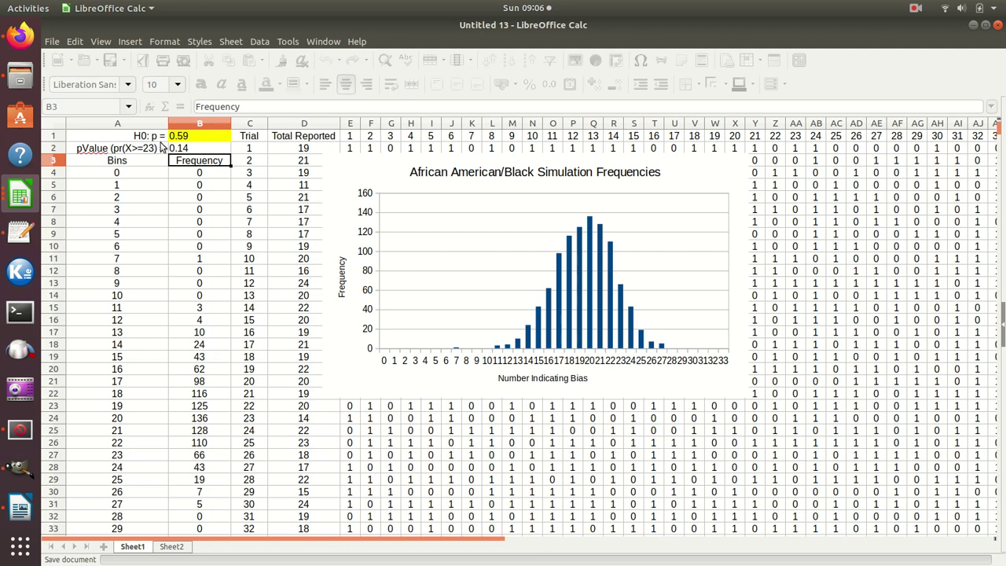
key(F9)
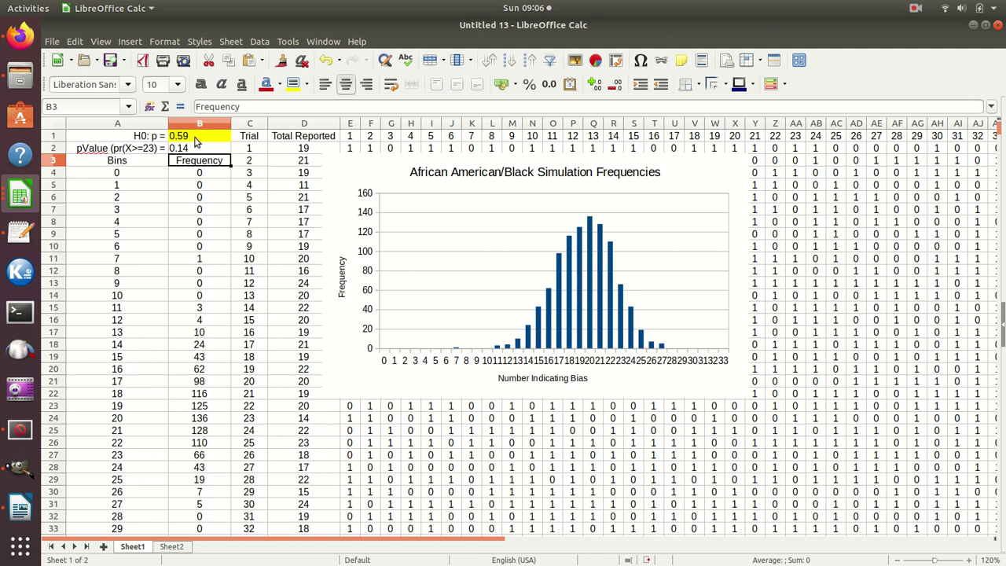
click(196, 138)
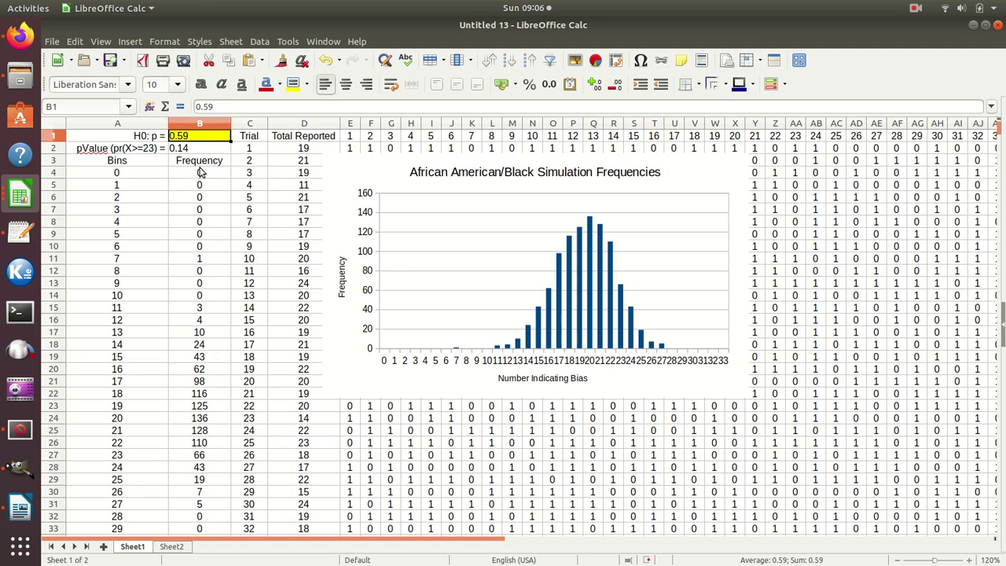
drag(141, 140, 189, 140)
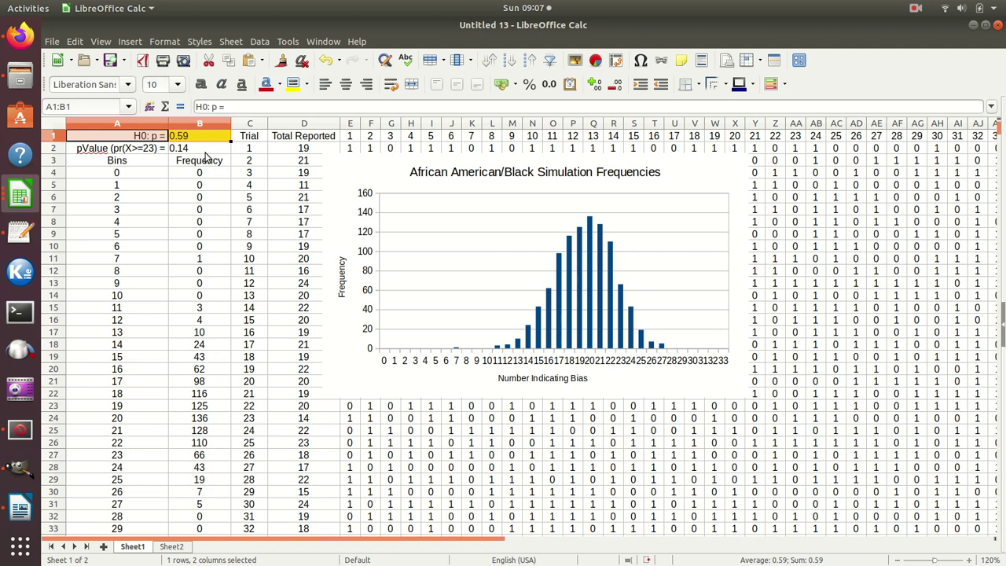
click(207, 150)
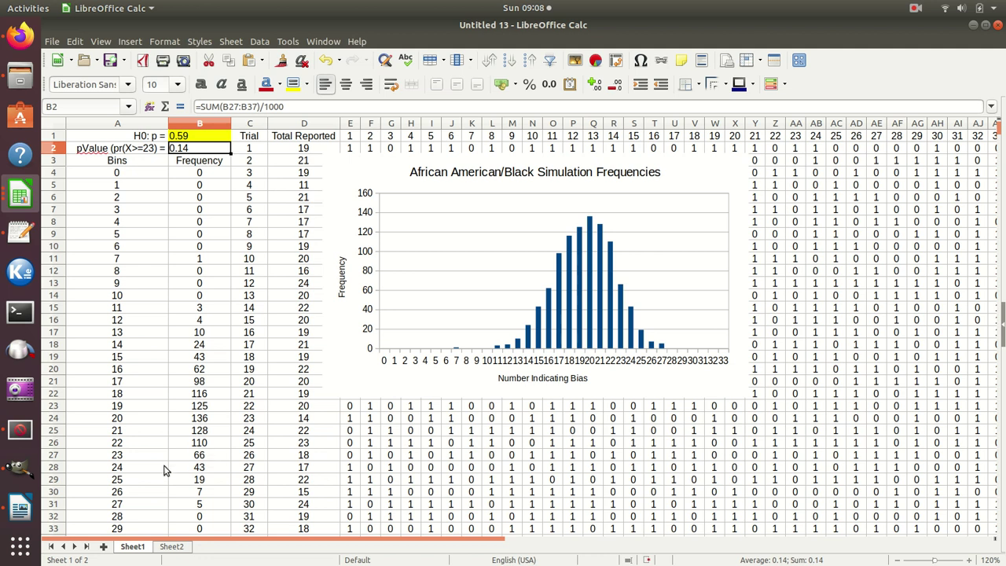
click(203, 456)
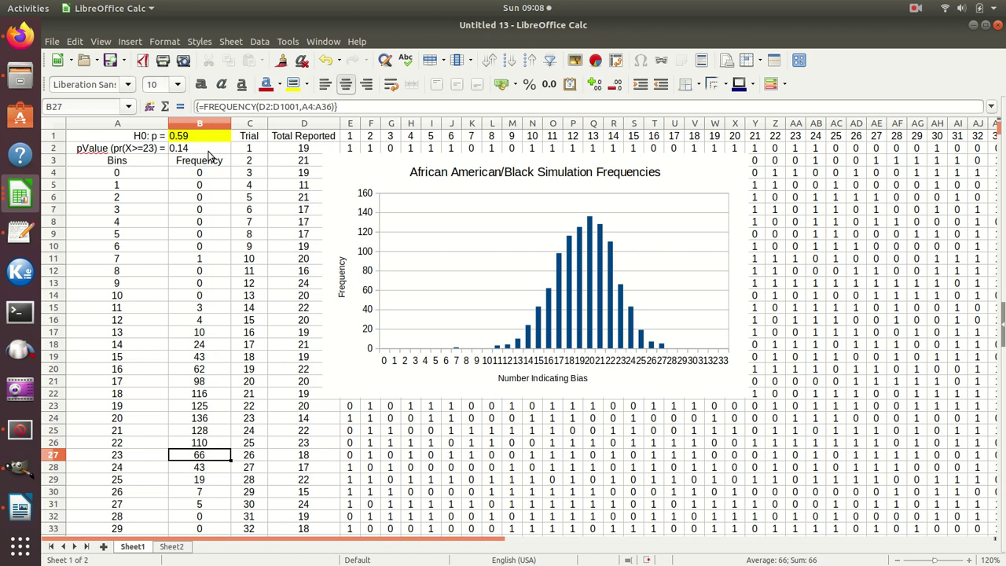
click(209, 149)
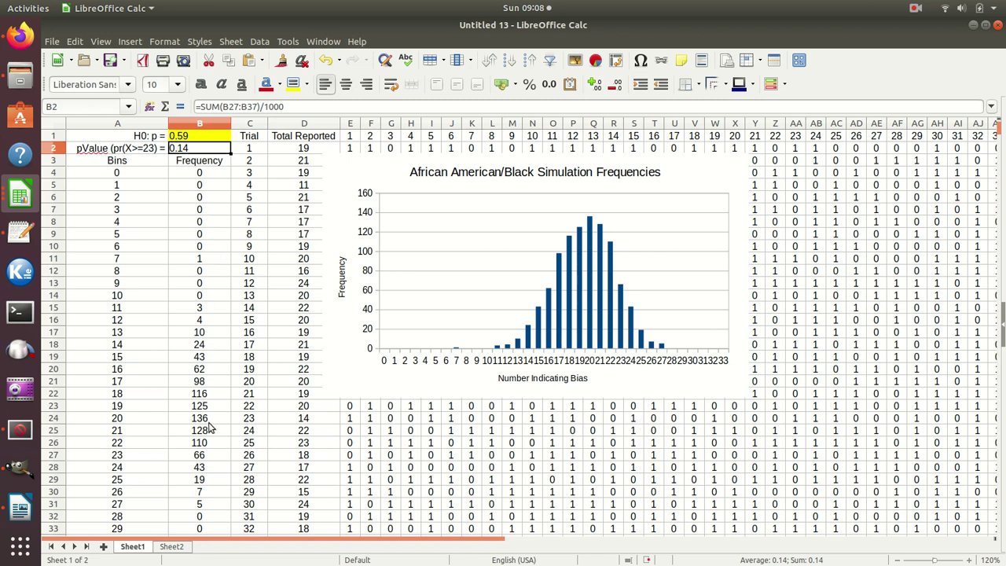
Insert a blank column left of Trial and rename the B3 header 'Random Trials'.
right_click(254, 123)
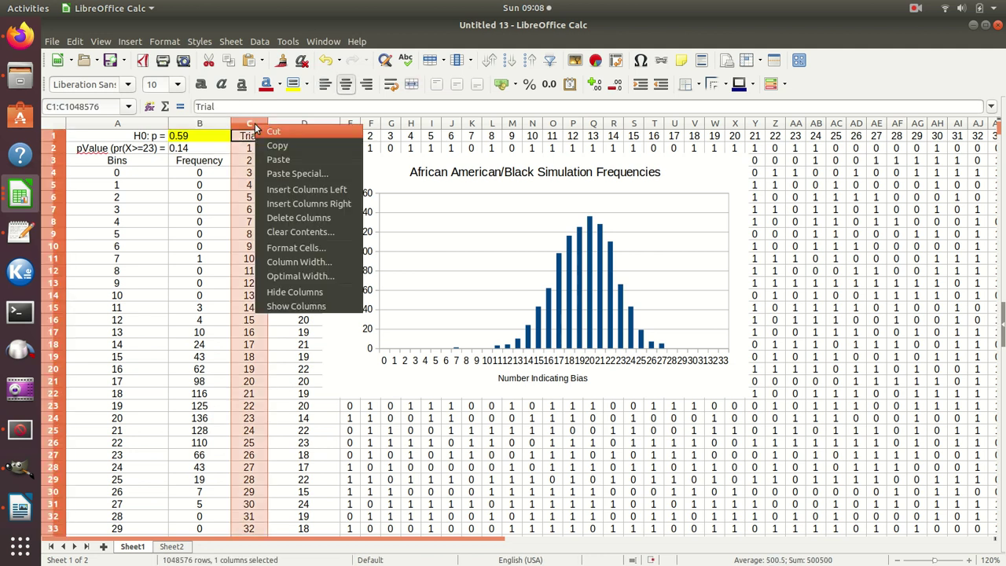
click(279, 193)
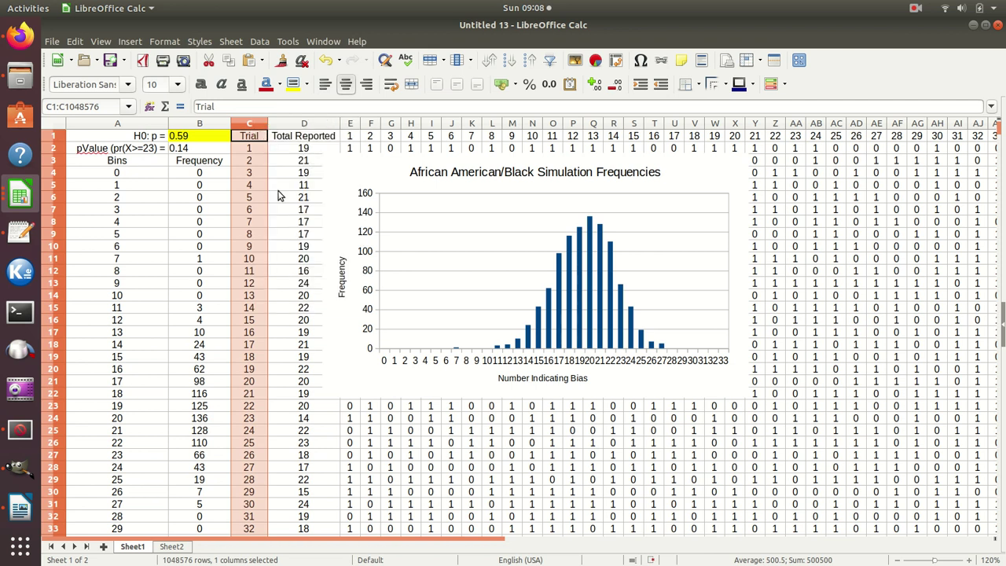
click(211, 162)
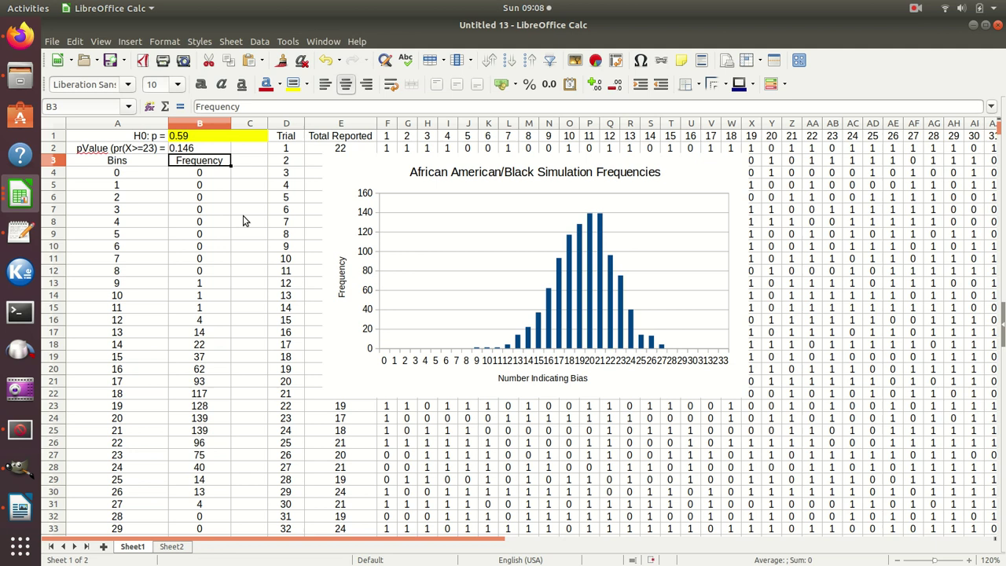
text(R)
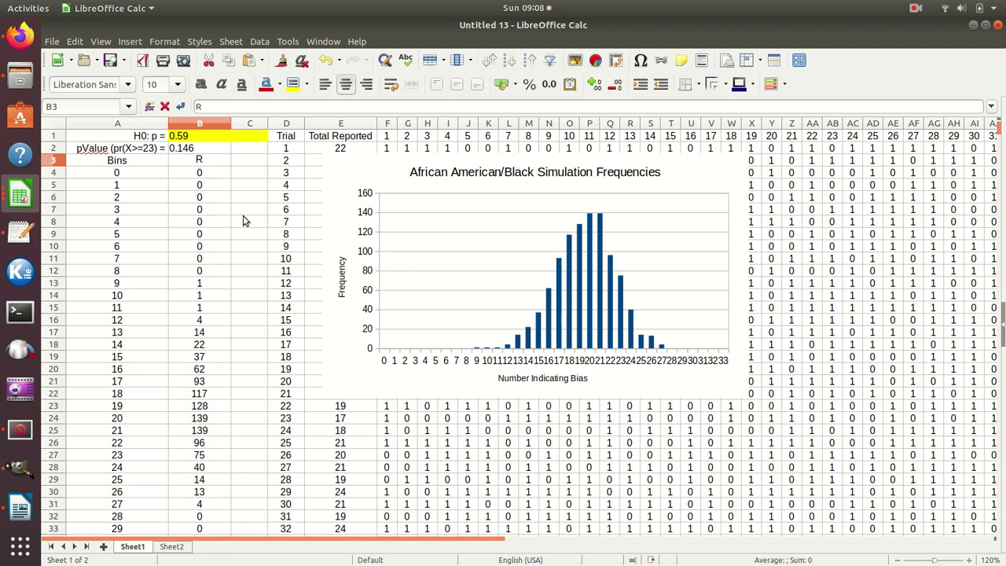
text(andom)
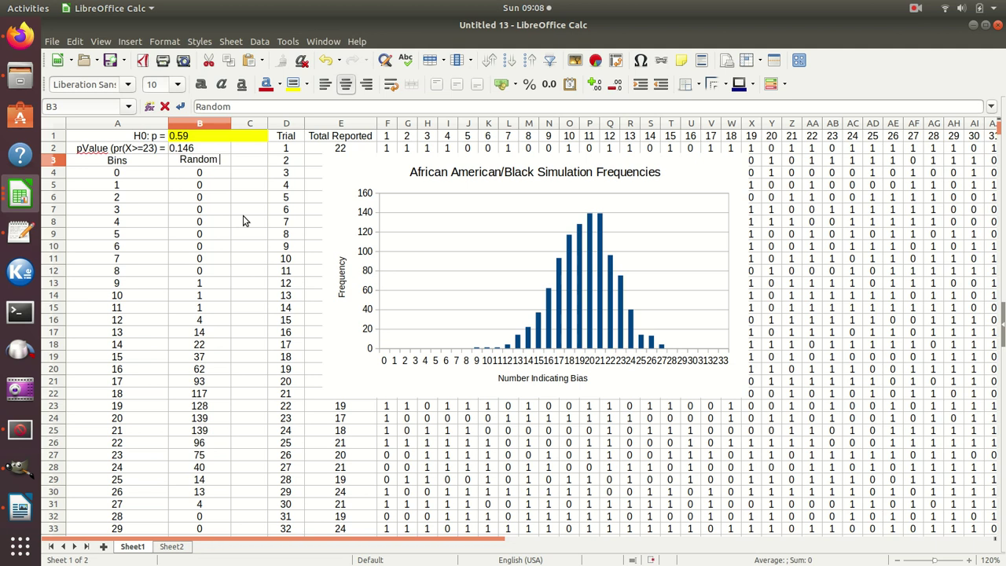
text( Trials)
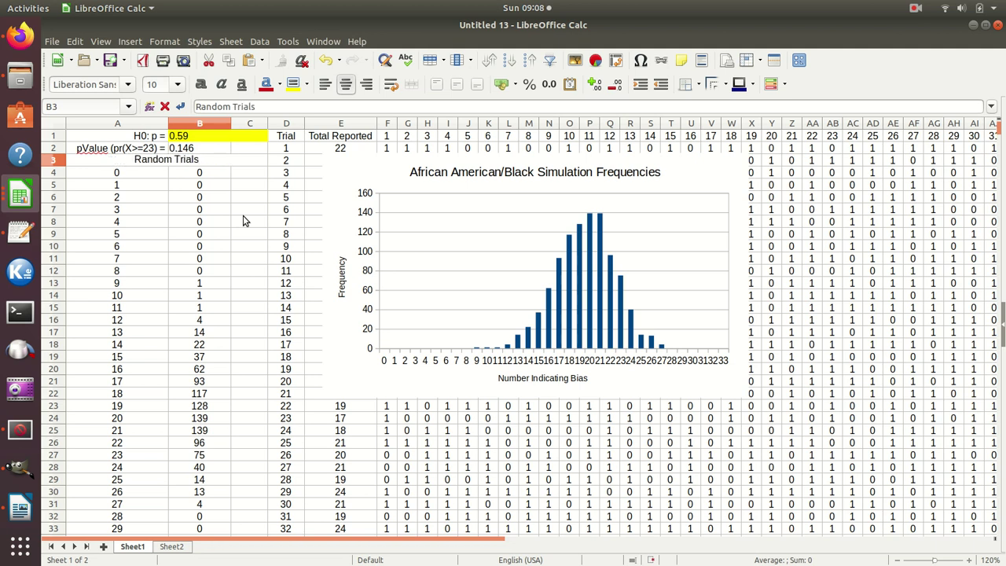
key(Return)
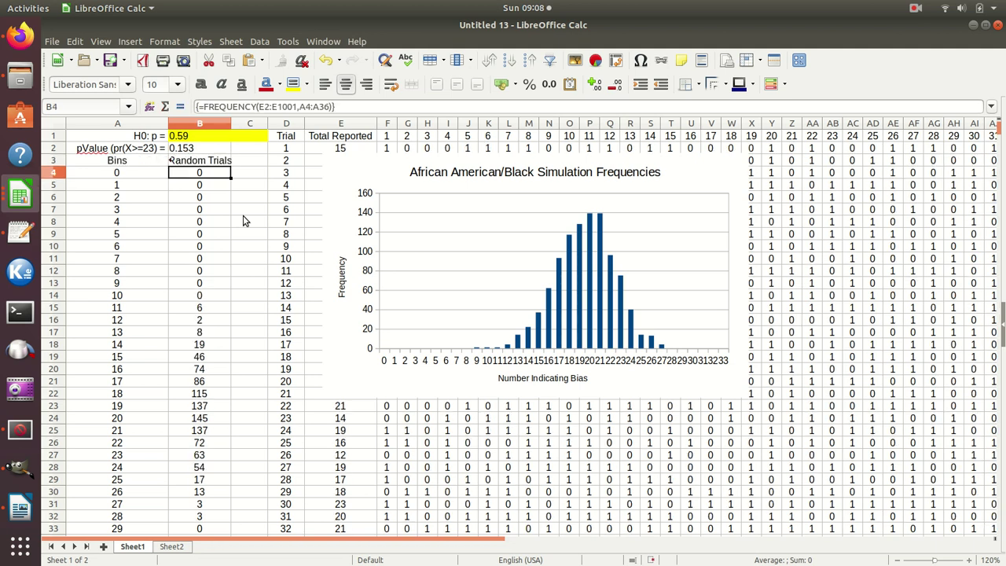
Retitle B3 'Less Extreme than Data' and widen column B to fit it.
drag(231, 123, 244, 122)
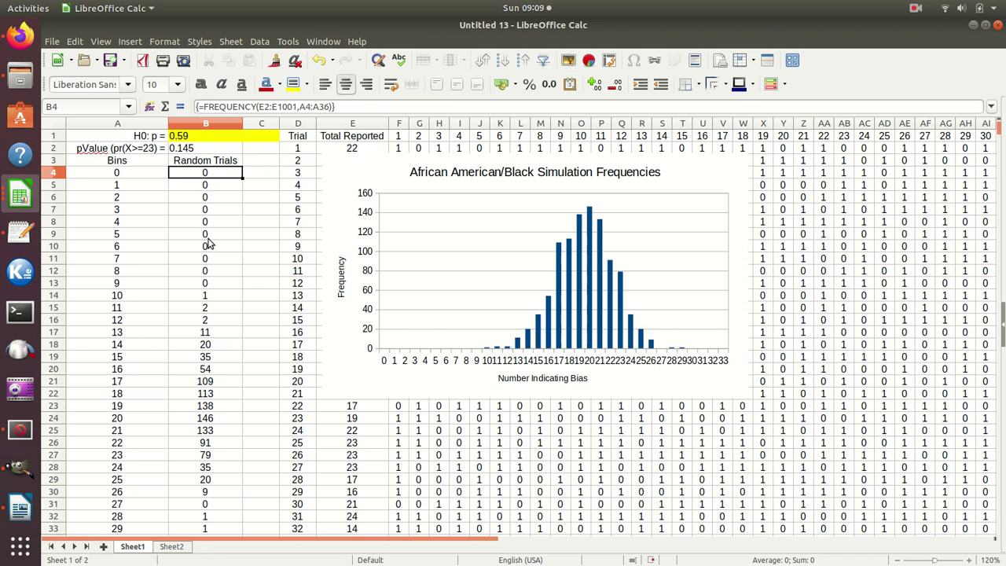
click(201, 162)
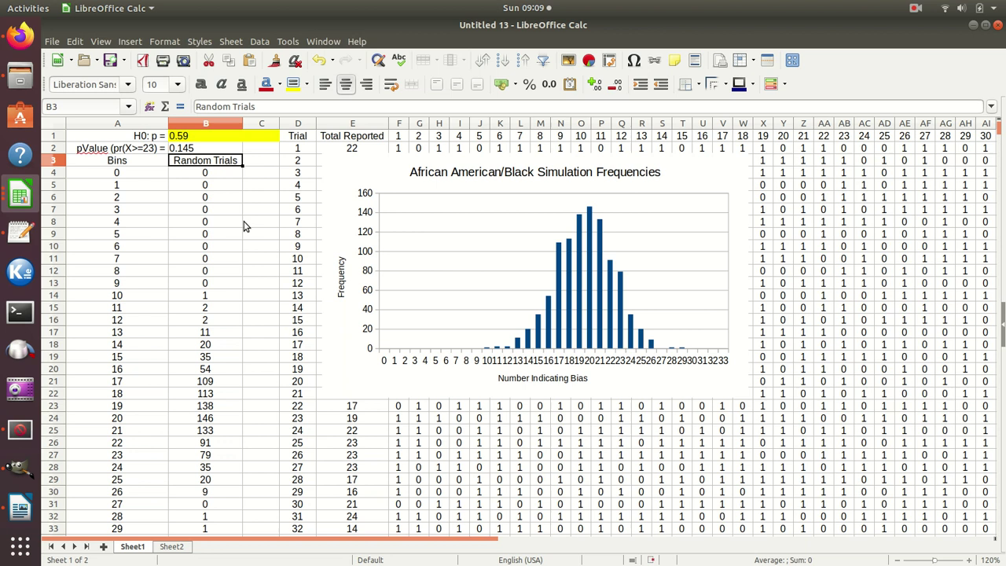
text(L)
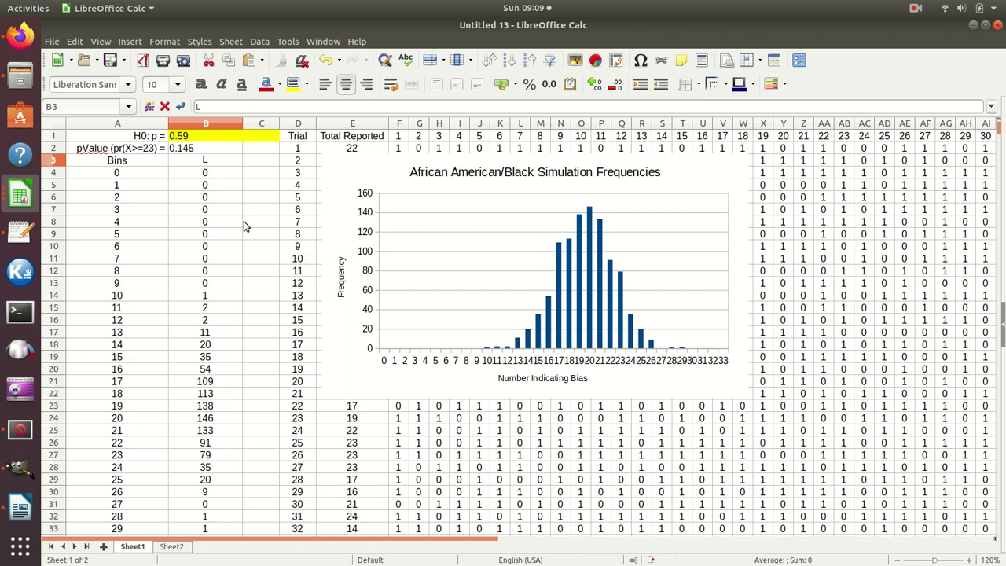
text(ess Extreme)
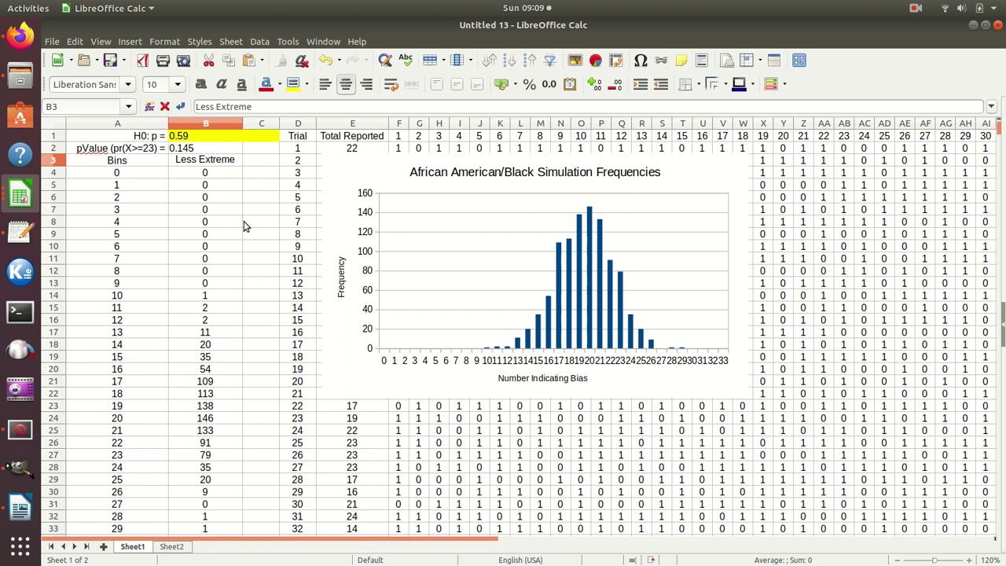
text( than )
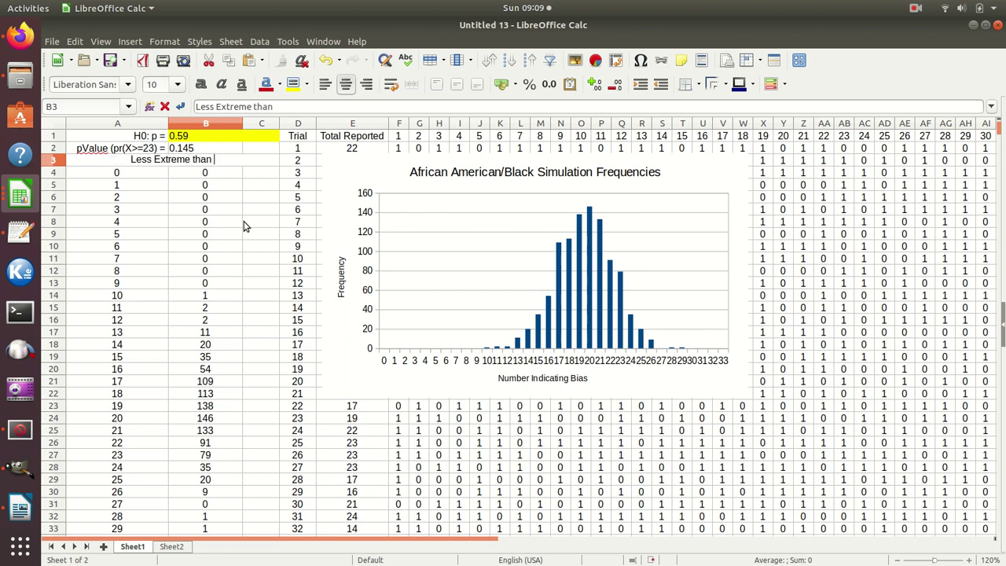
text(Data)
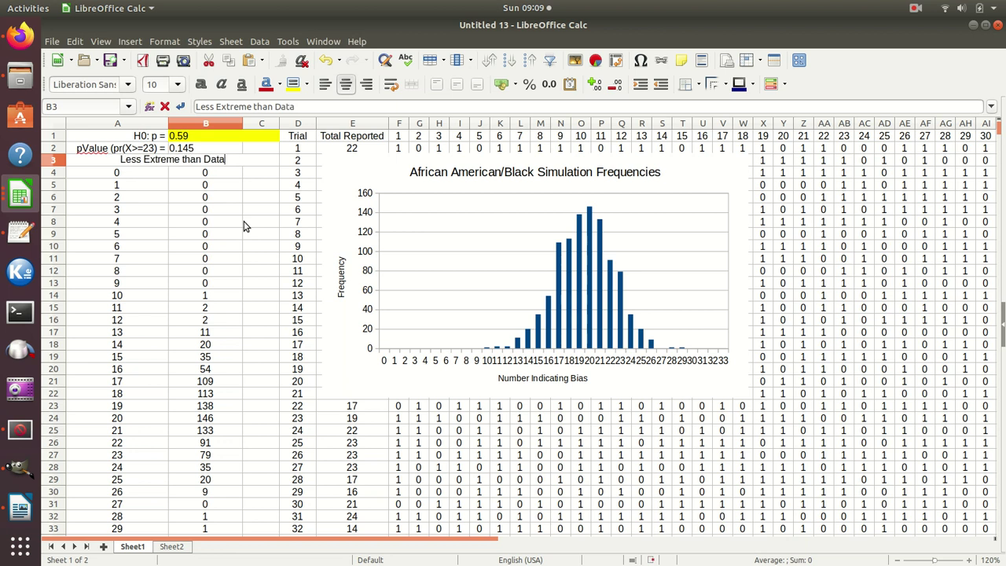
key(Return)
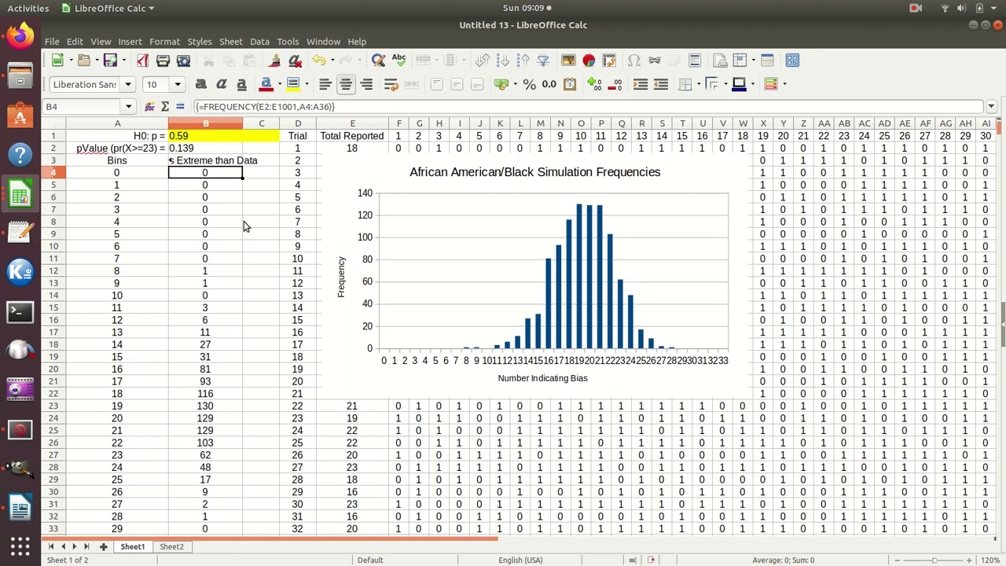
drag(242, 123, 281, 118)
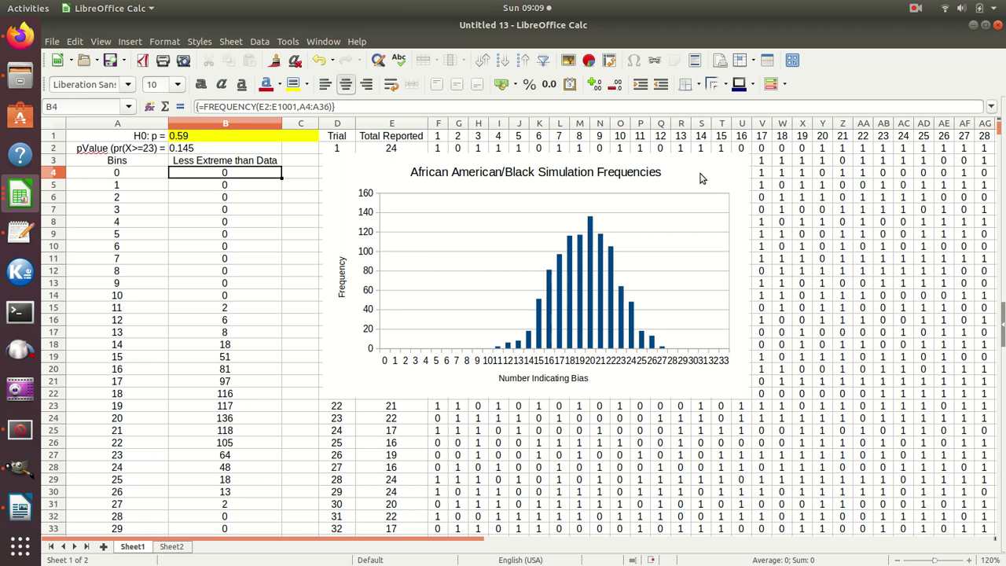
Move the histogram right, enter 'As or More Extreme than Data' in C3, and widen column C.
drag(695, 179, 915, 192)
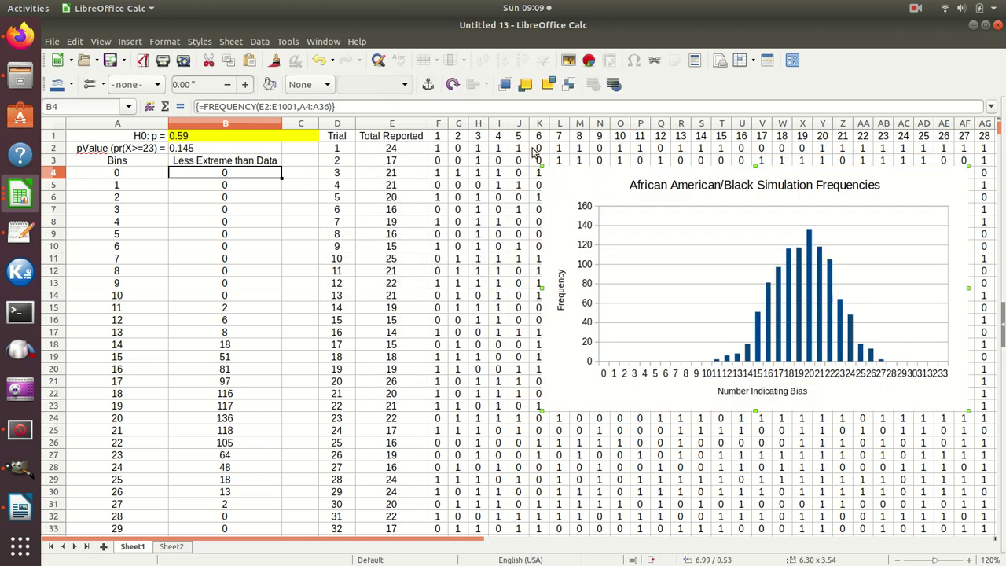
click(303, 161)
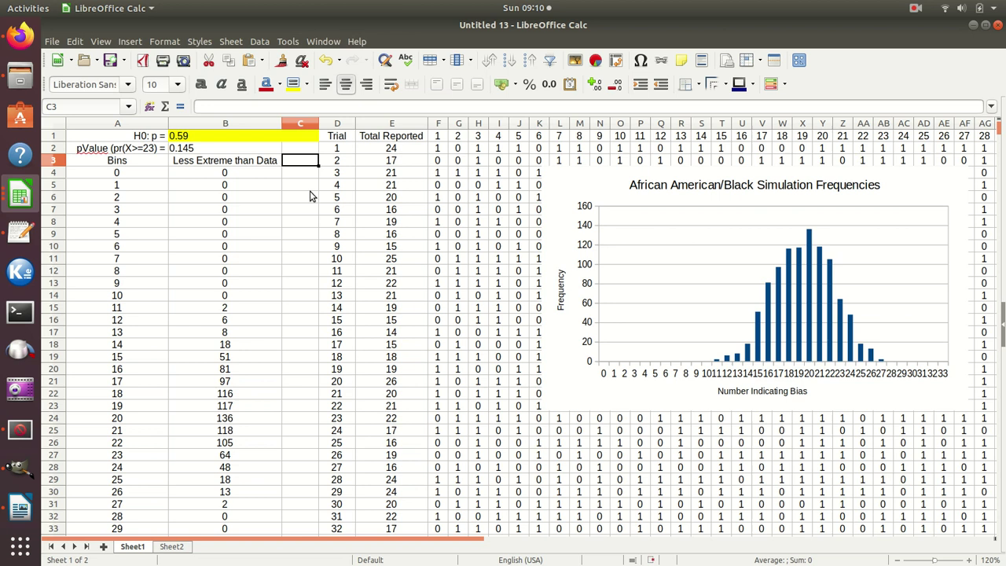
text(As or M)
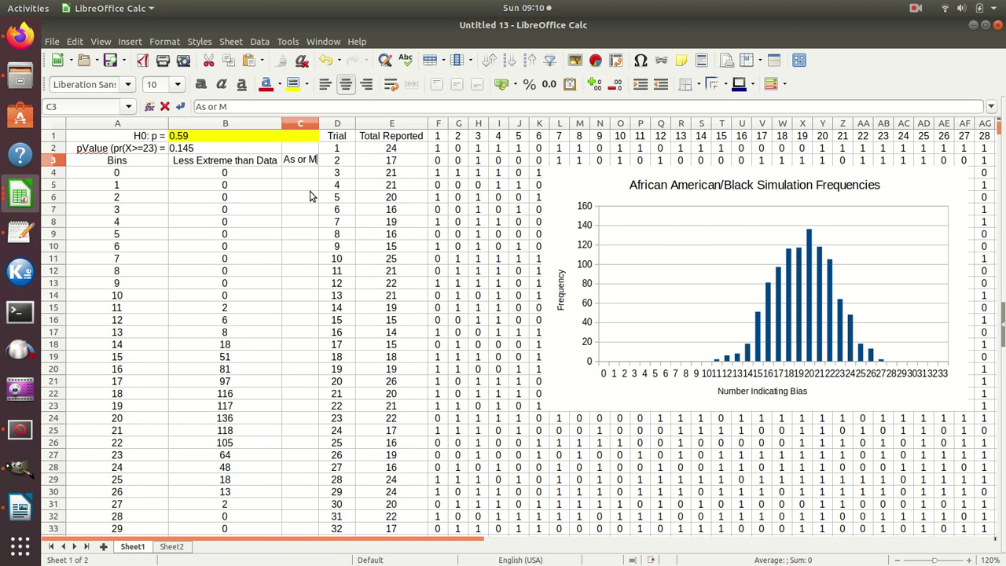
text(ore Extre)
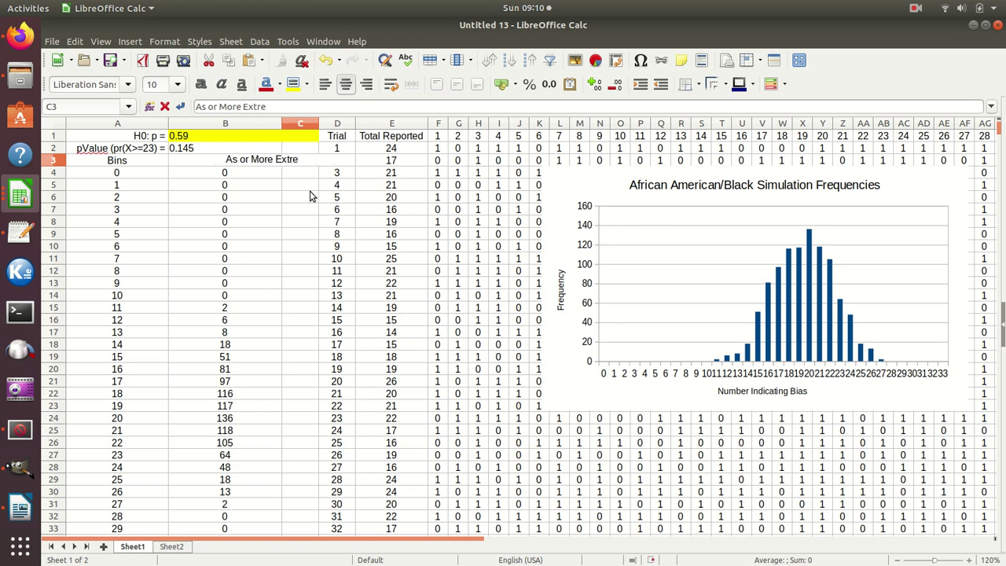
text(me)
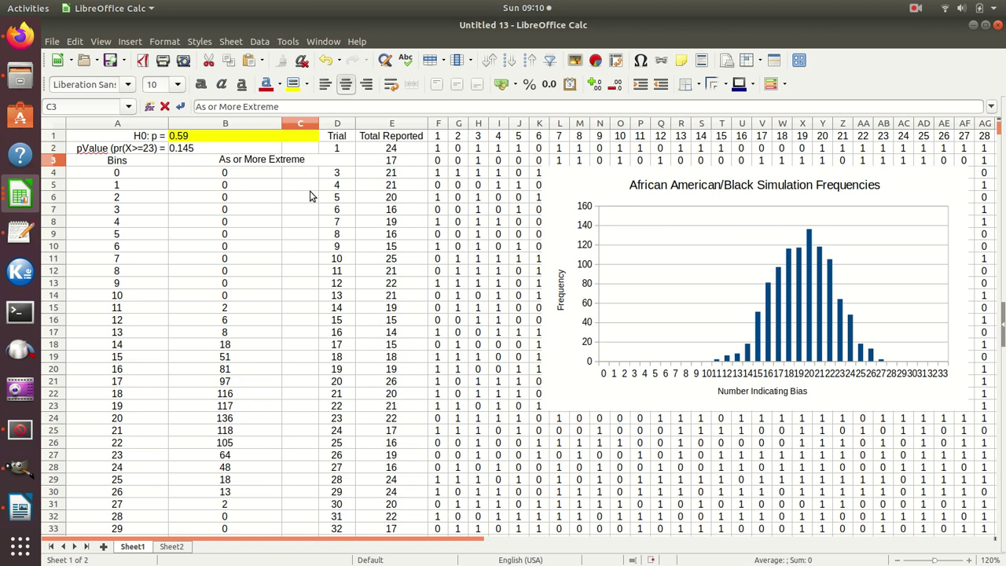
text( than )
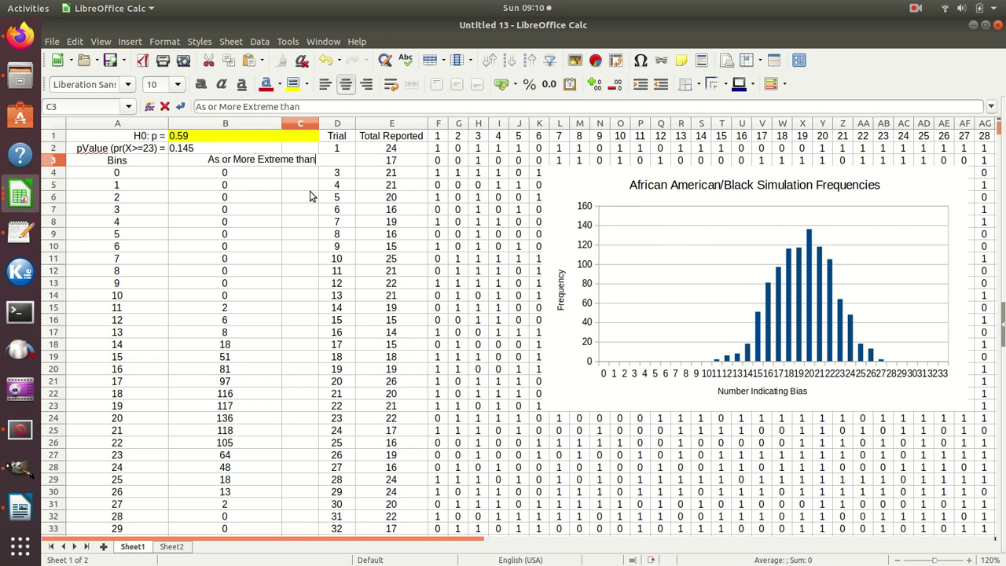
text(Data)
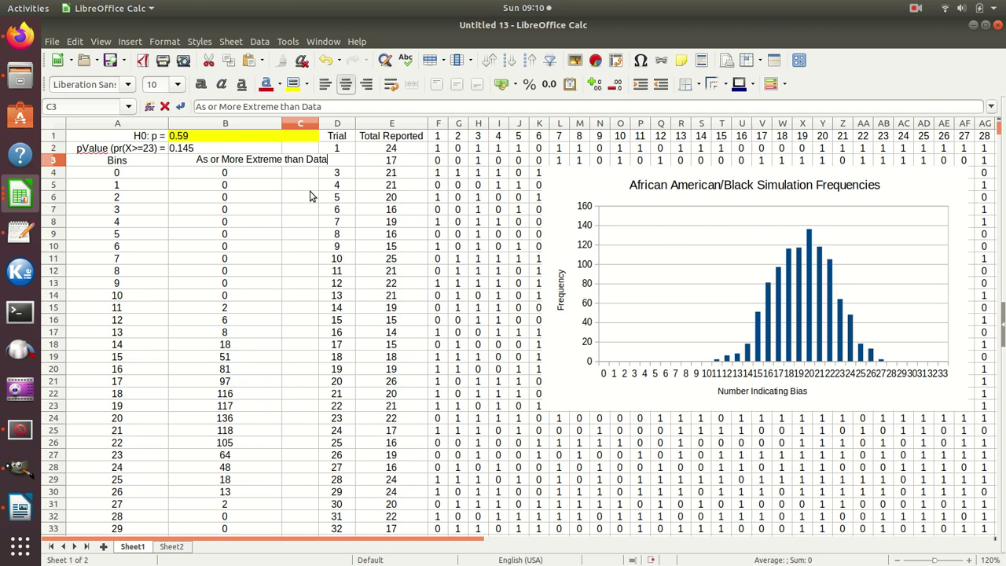
key(Return)
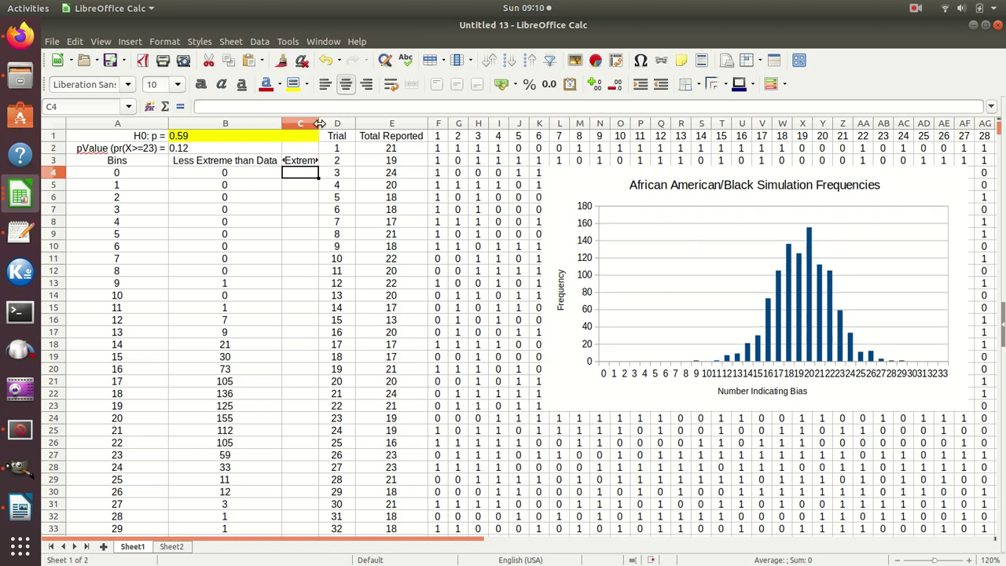
drag(319, 124, 438, 125)
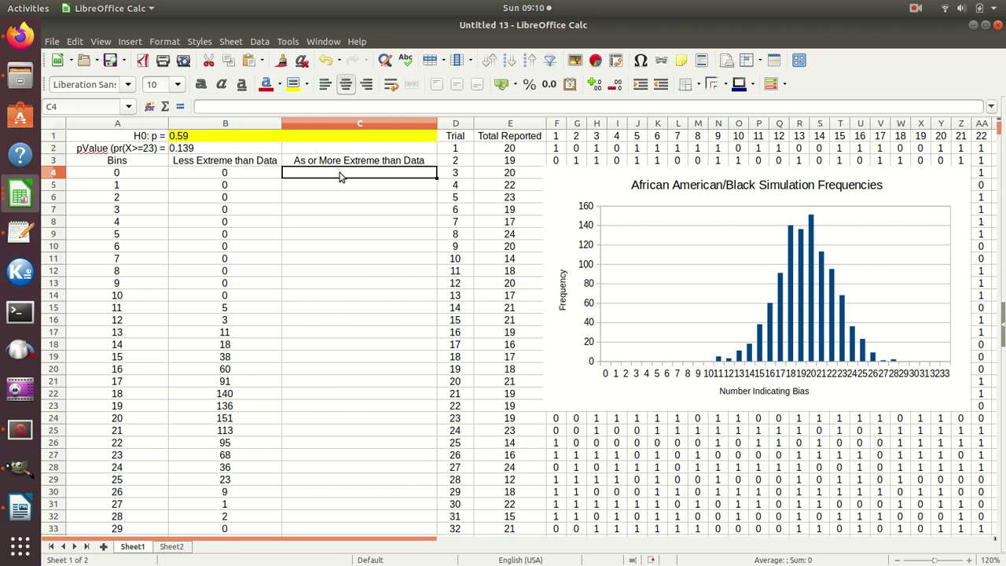
Enter 0 in C4 and C5, then fill the zeros down to C26.
text(0)
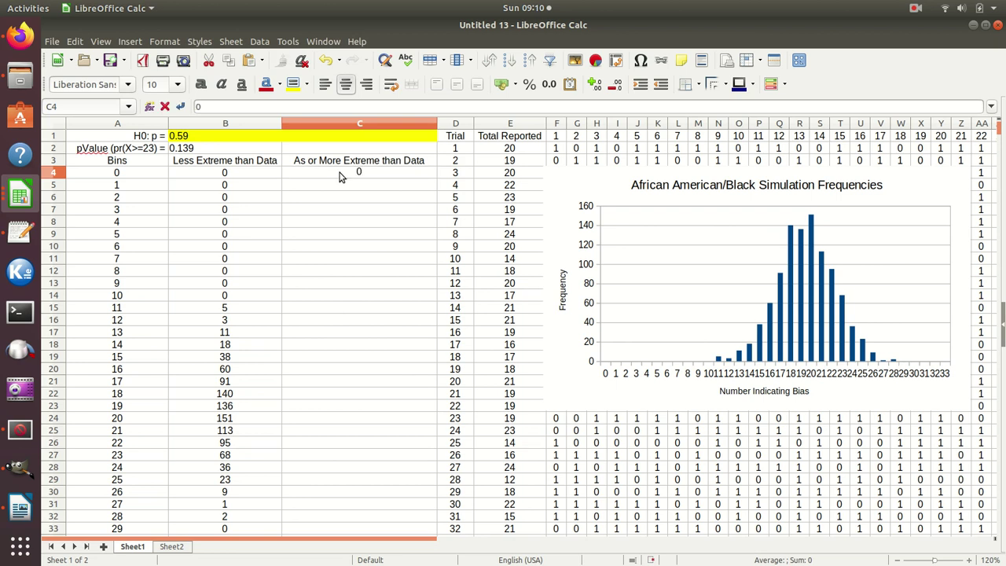
key(Return)
click(364, 173)
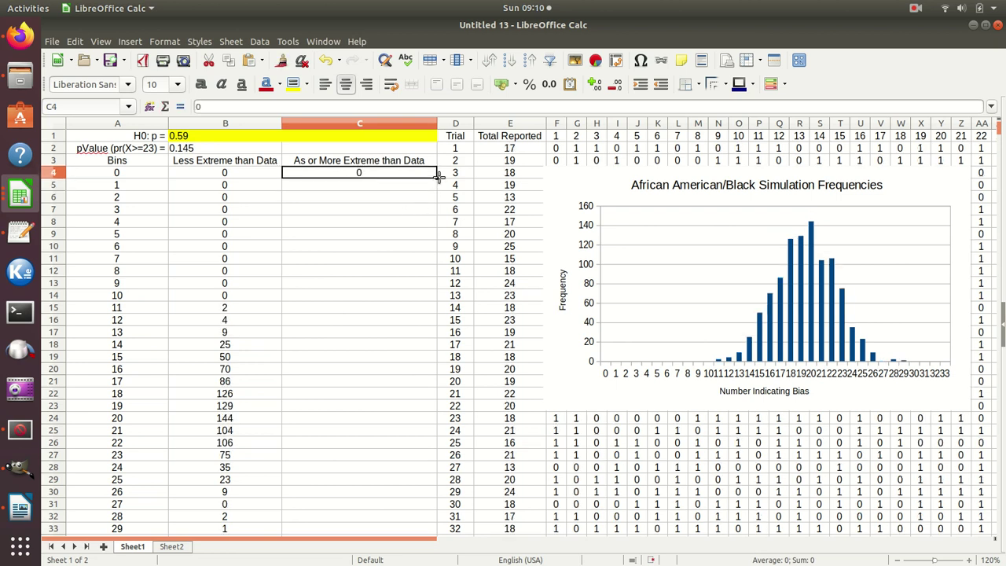
mouse_move(438, 178)
mouse_down()
mouse_move(435, 210)
mouse_move(429, 180)
mouse_up()
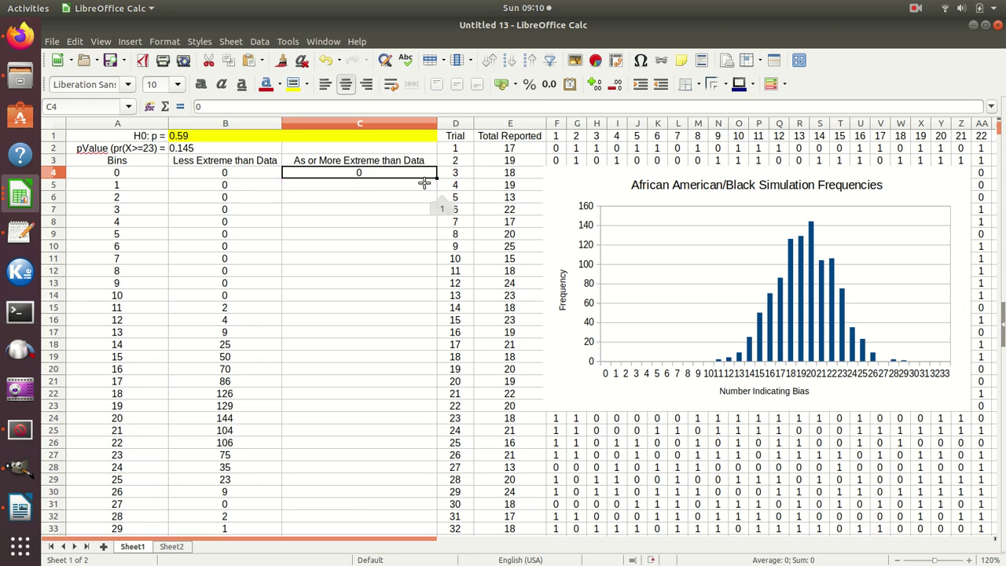
click(364, 189)
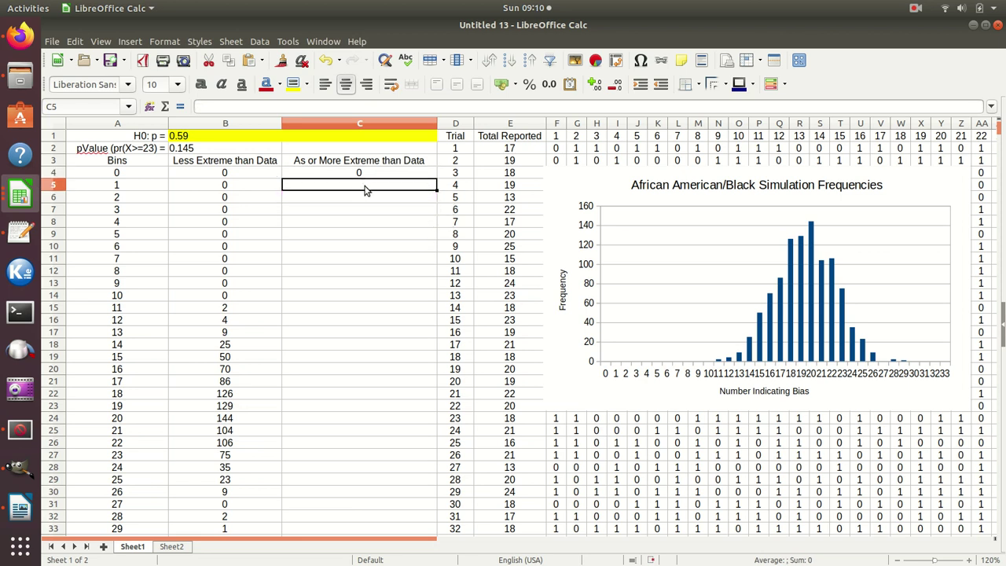
text(0)
key(Return)
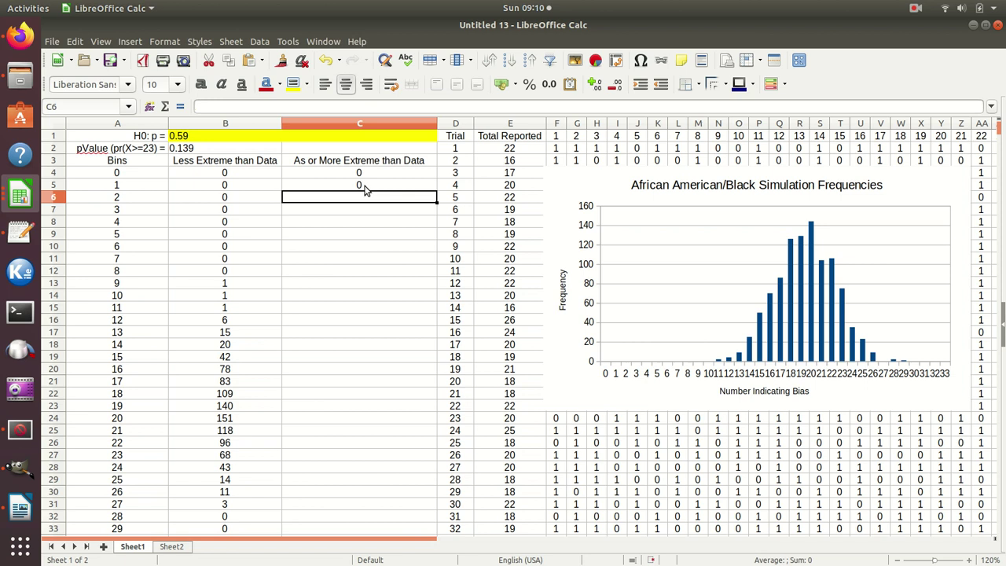
drag(362, 173, 431, 183)
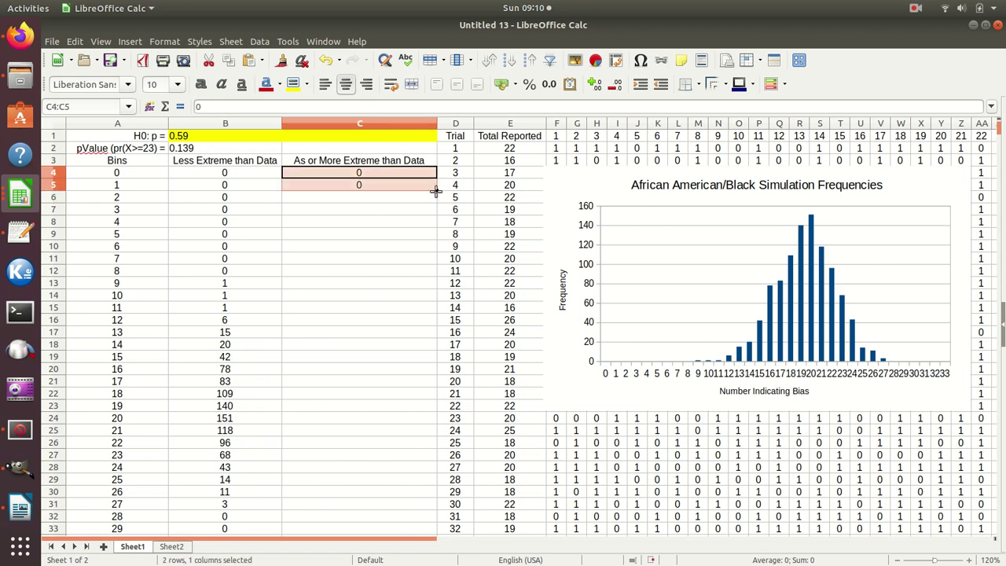
drag(437, 190, 341, 445)
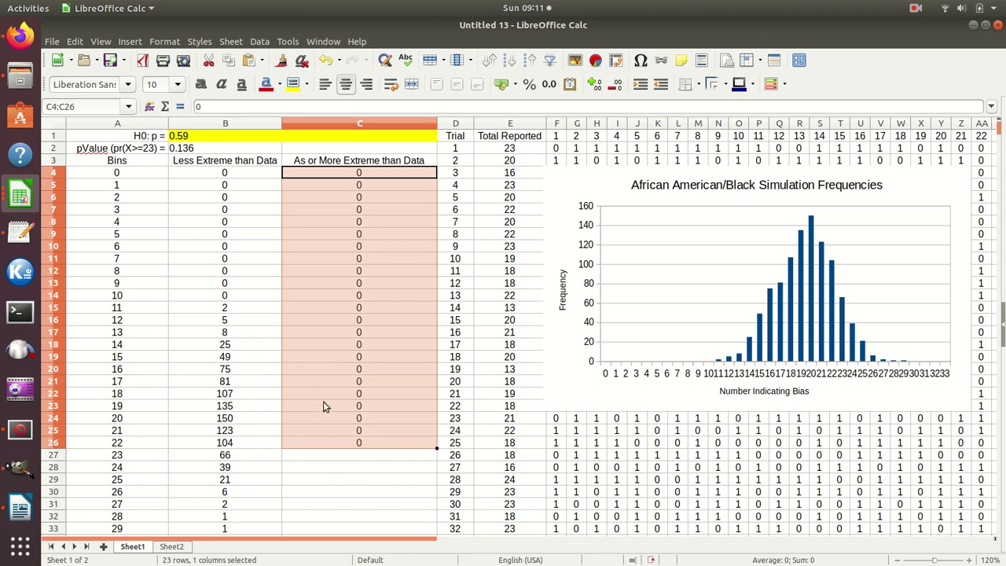
Enter =B27 in C27 and fill it down through C37.
click(356, 457)
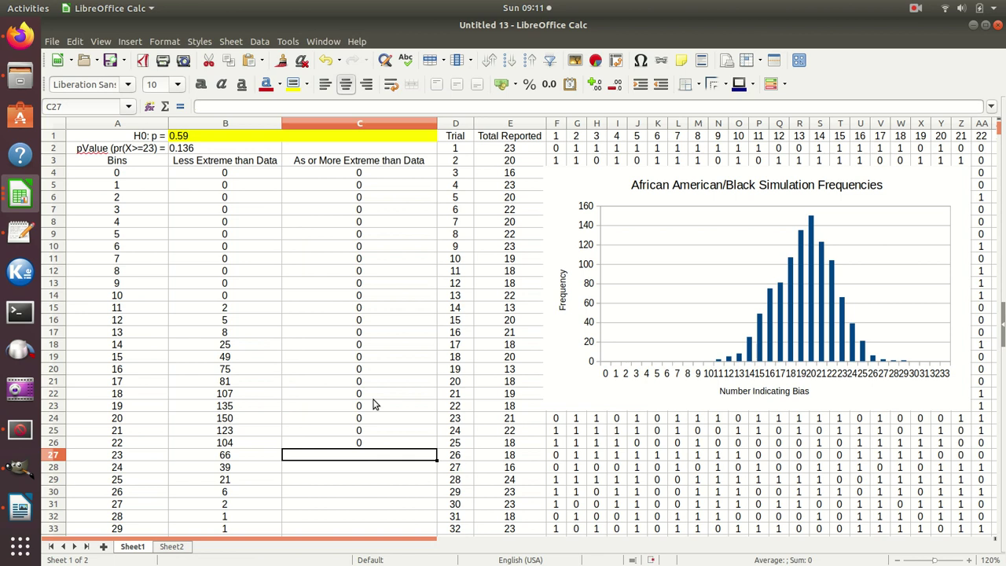
text(=)
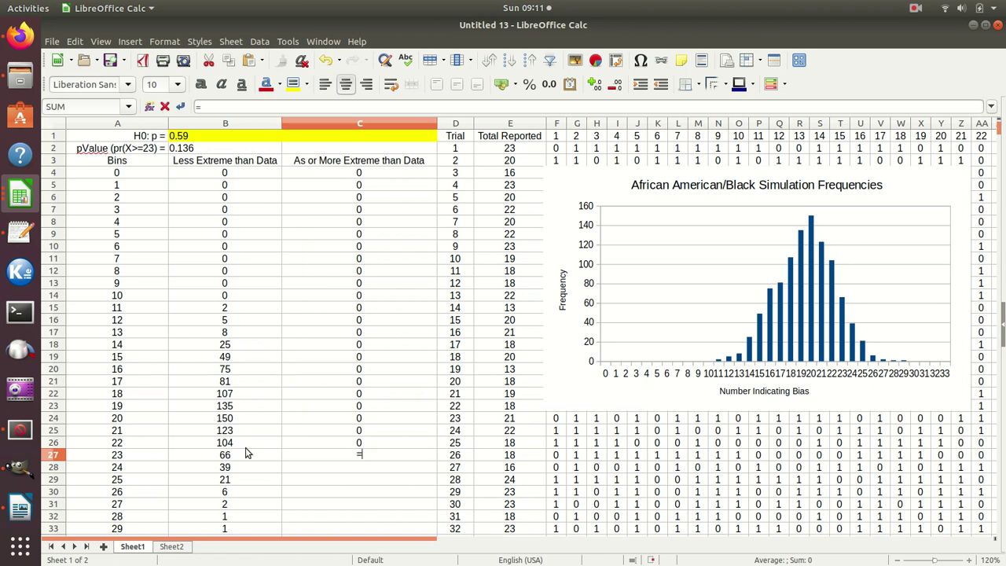
click(245, 460)
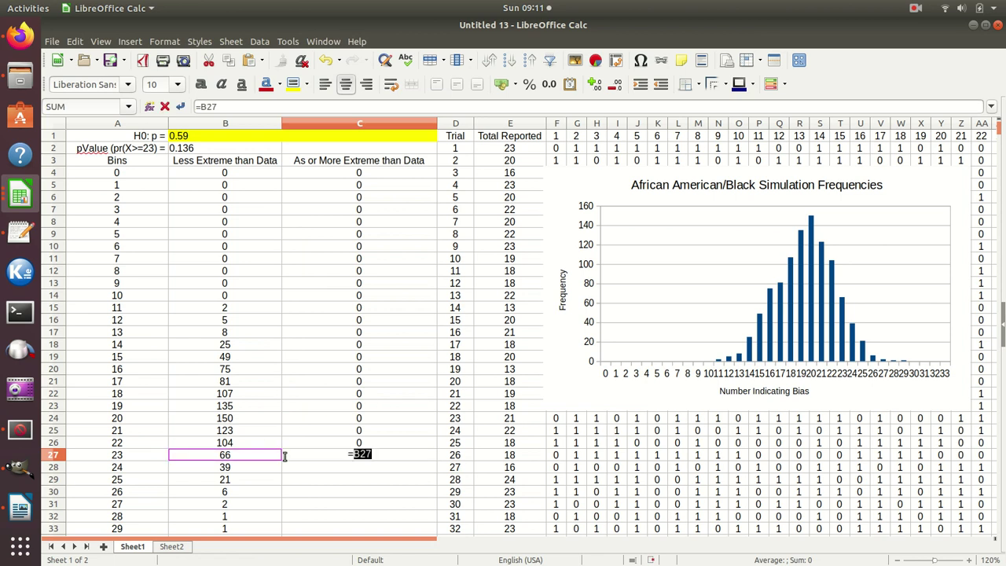
key(Return)
click(373, 461)
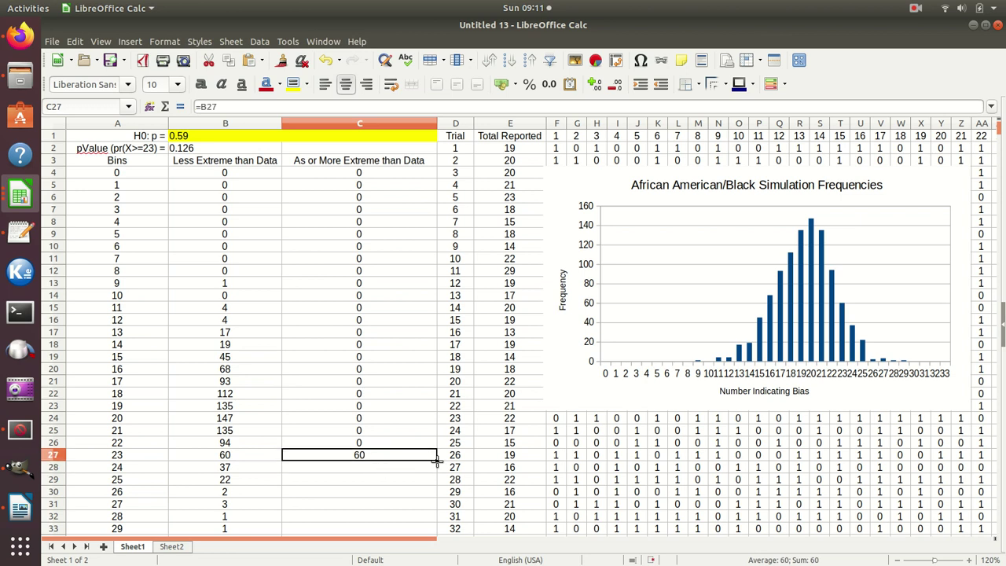
drag(437, 463, 406, 433)
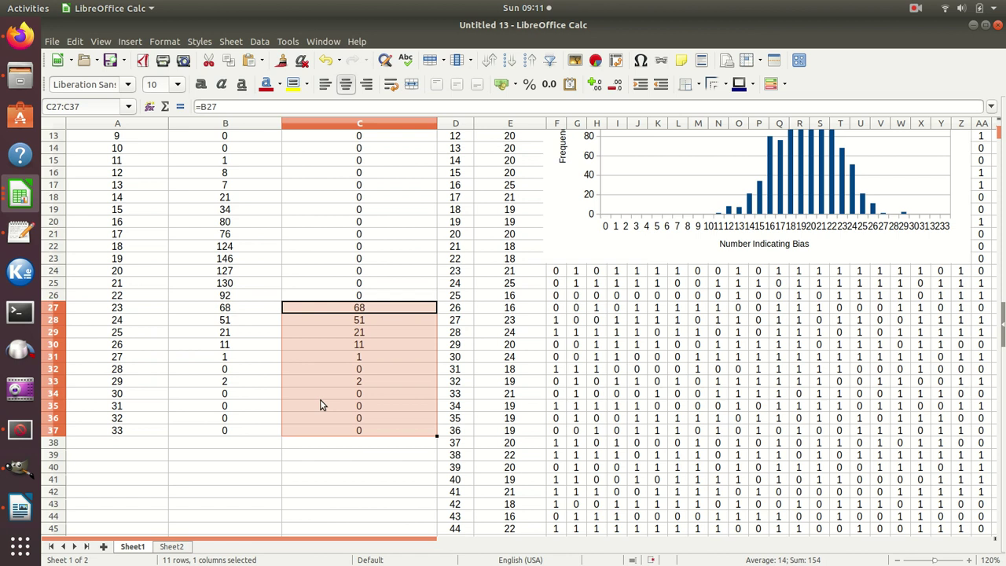
scroll(351, 370, up, 3)
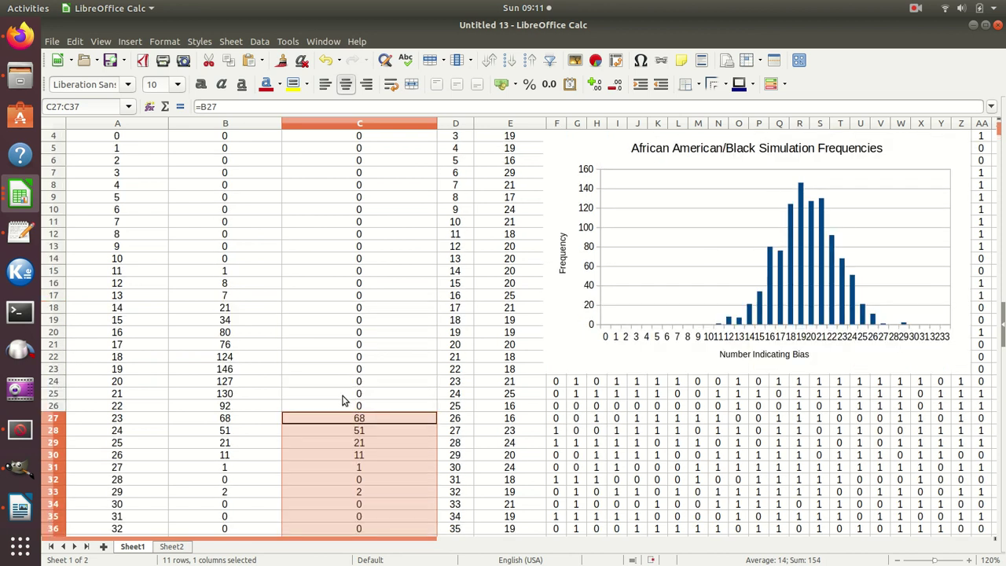
scroll(379, 429, up, 1)
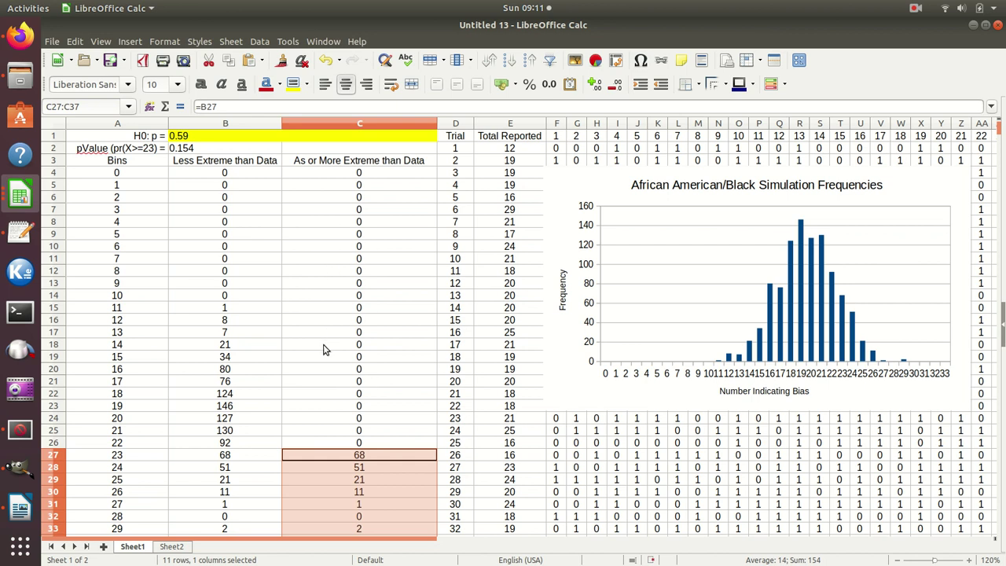
Edit the histogram chart and open Data Ranges for the Less Extreme than Data series.
right_click(574, 197)
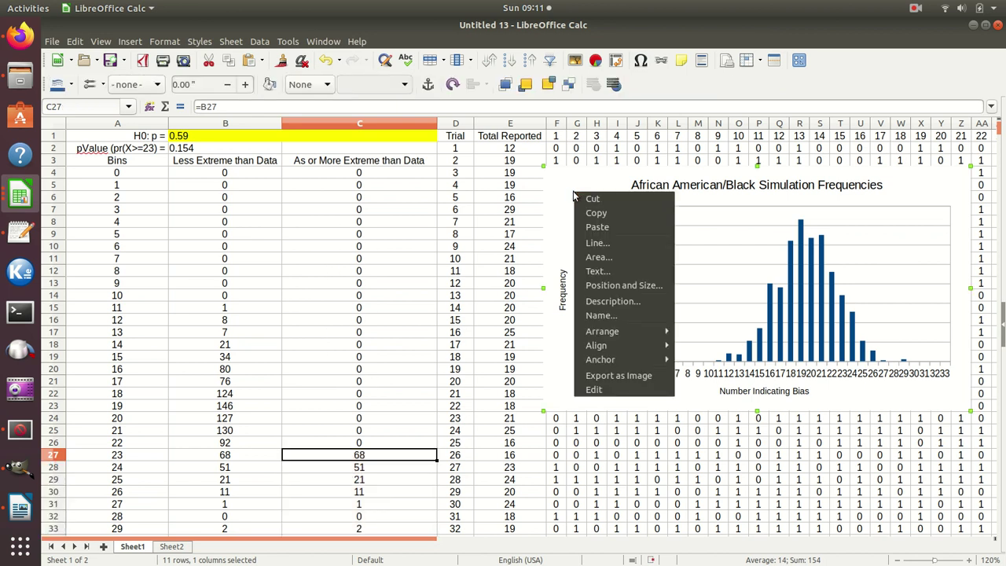
click(607, 390)
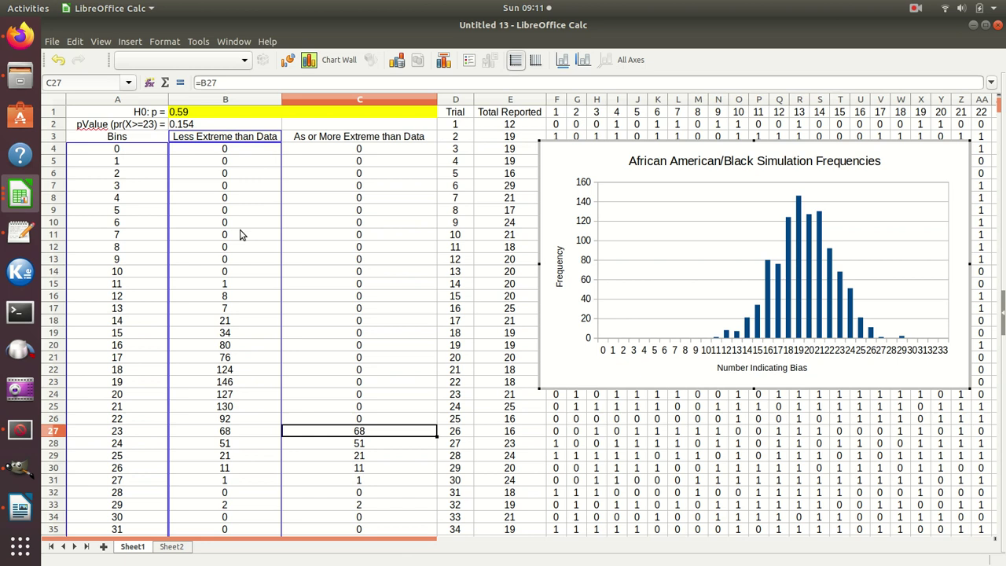
right_click(778, 312)
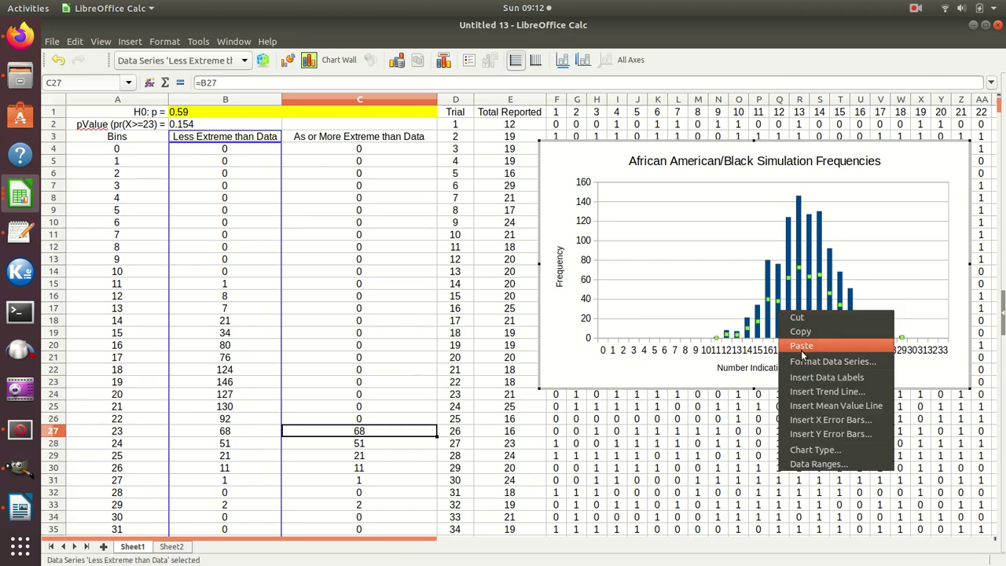
click(813, 465)
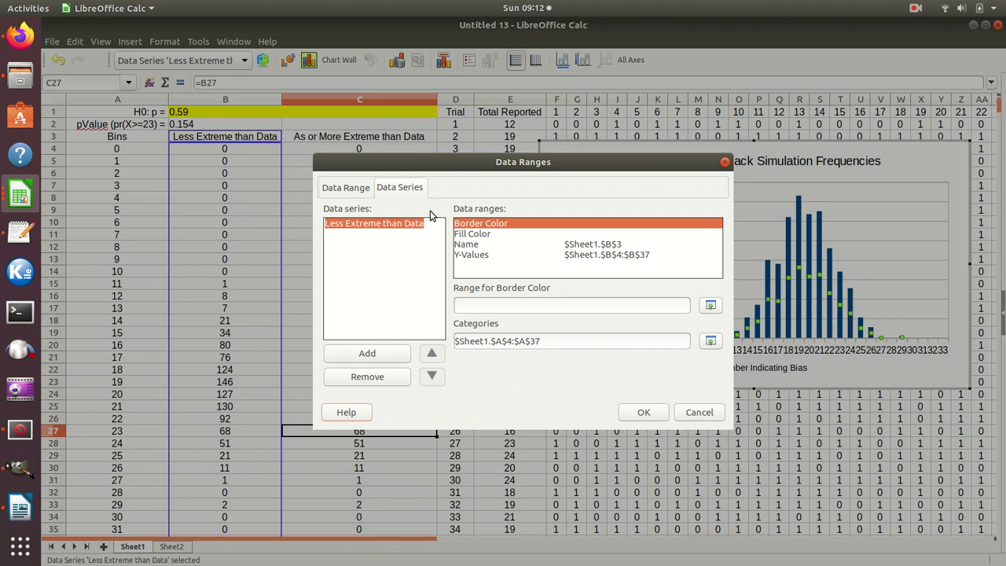
Point the first series' Y-values to B4:B26 by selecting column B on the sheet.
click(355, 193)
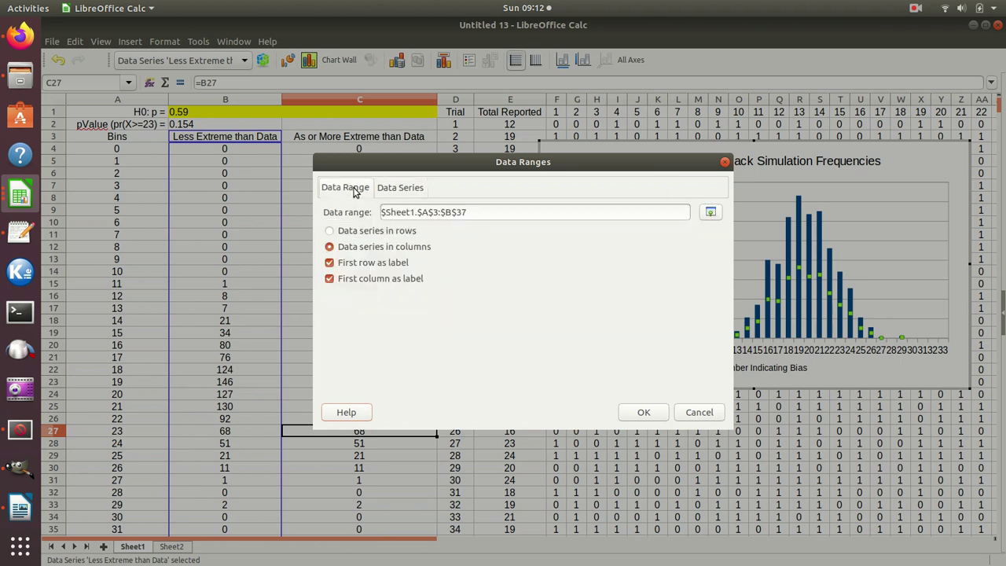
click(403, 193)
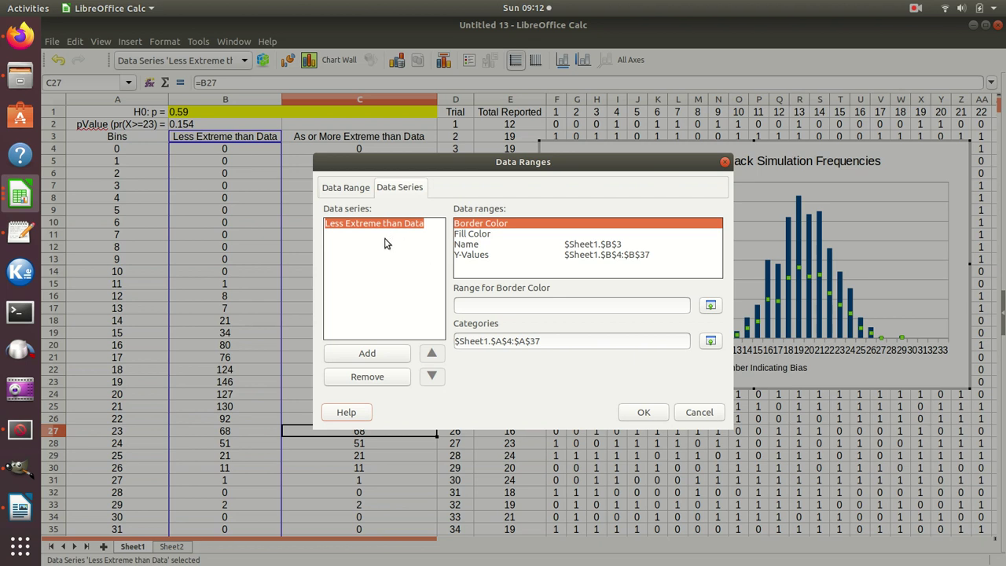
click(483, 256)
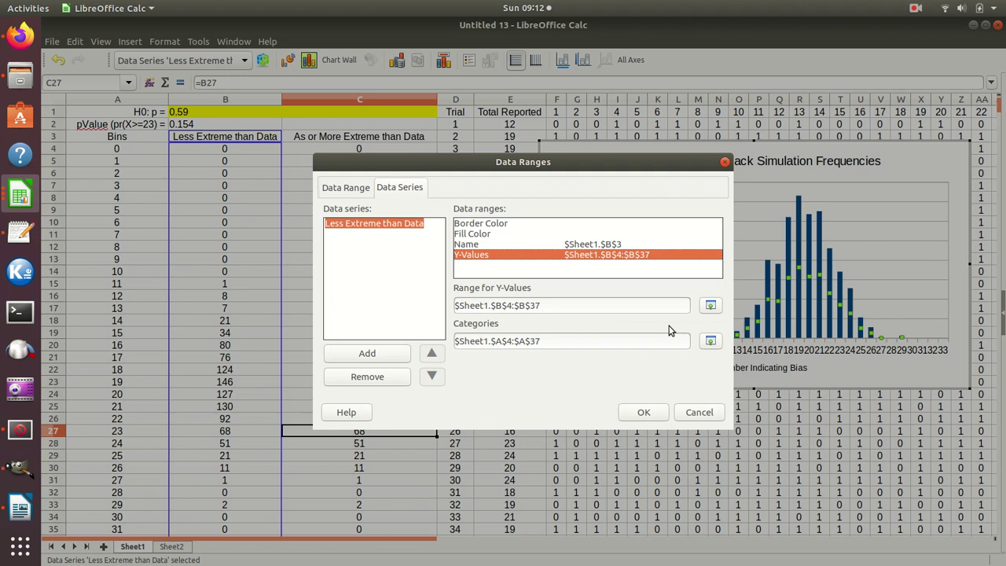
click(711, 306)
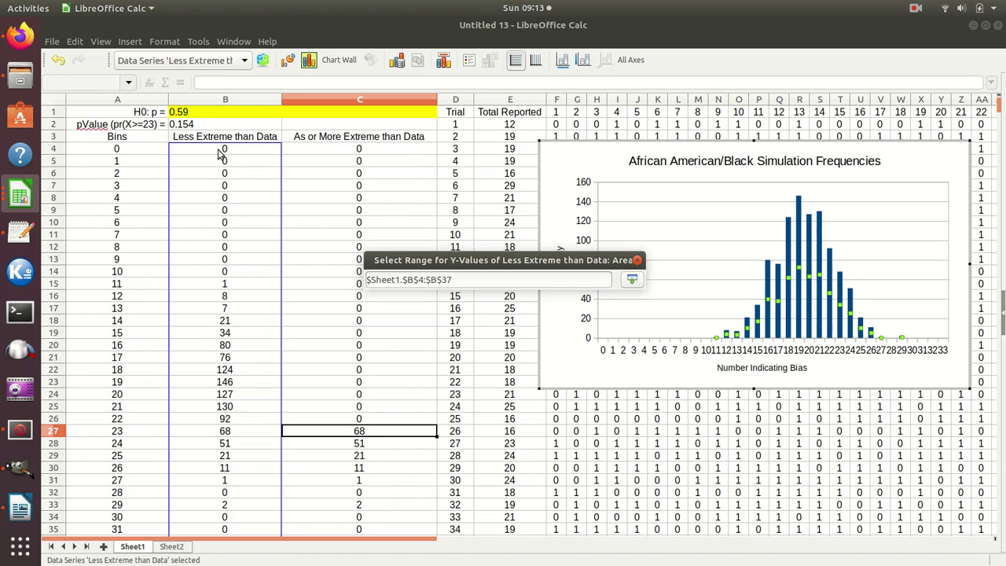
drag(220, 153, 197, 424)
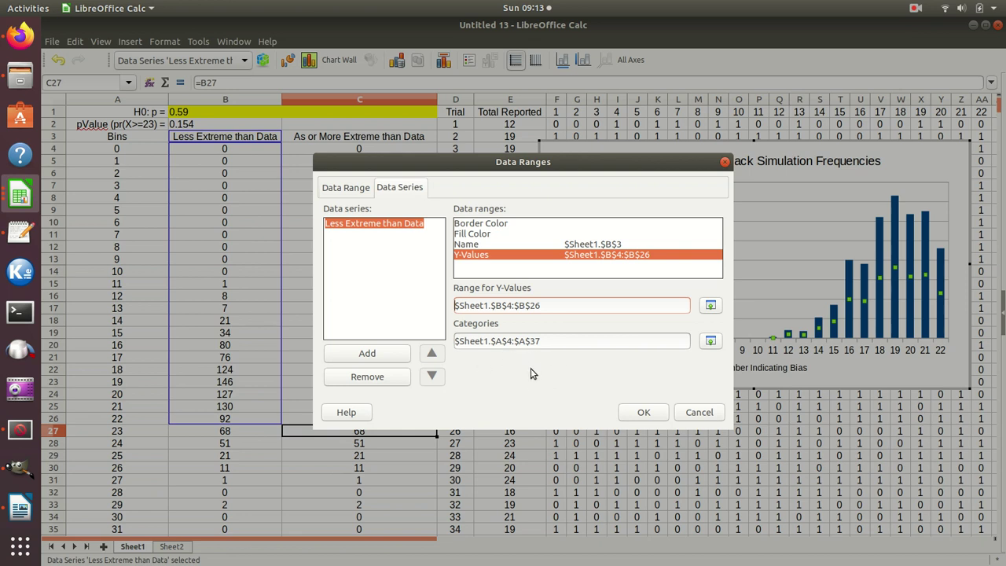
Add a new chart series named from cell C3.
click(395, 355)
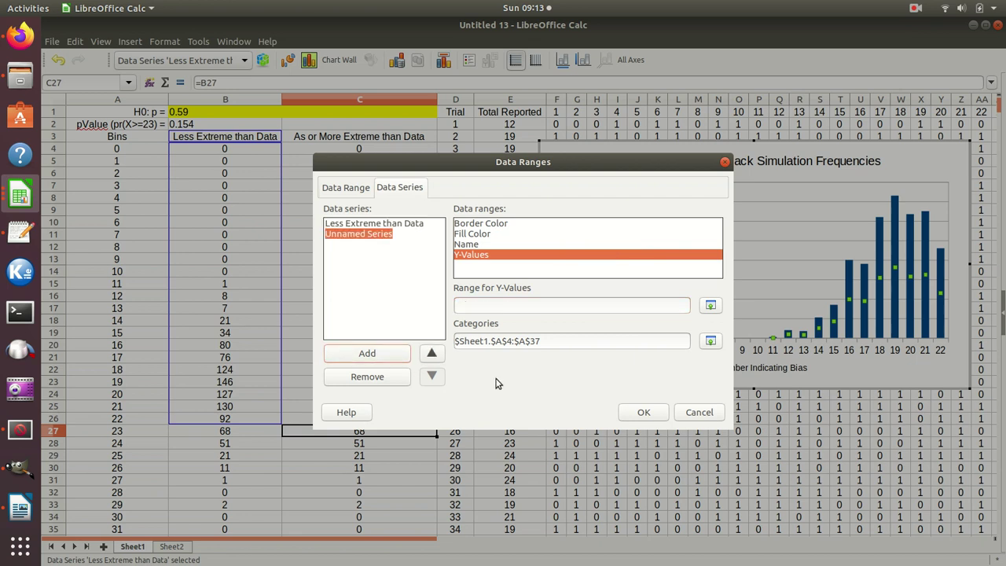
click(465, 245)
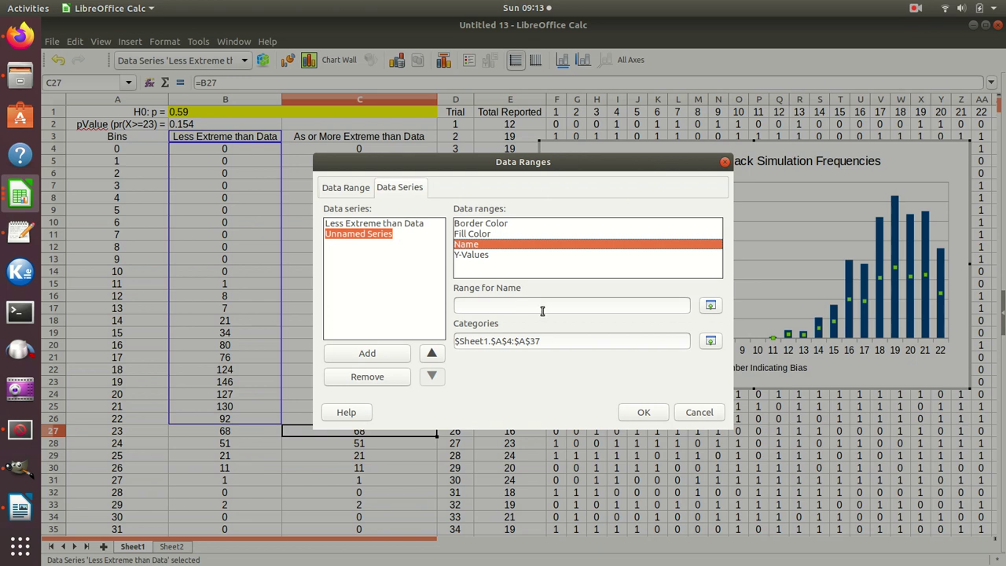
click(710, 305)
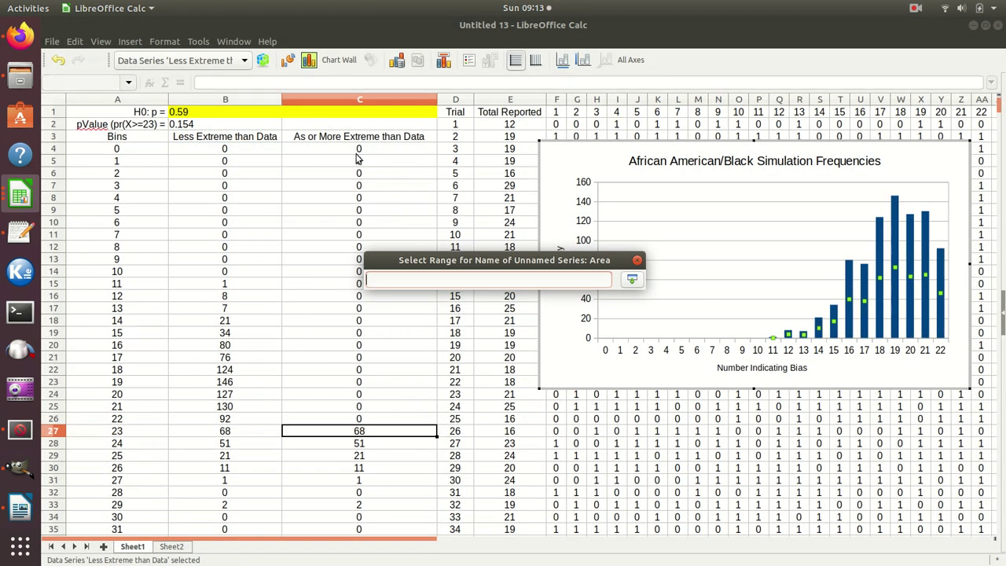
click(349, 137)
key(Return)
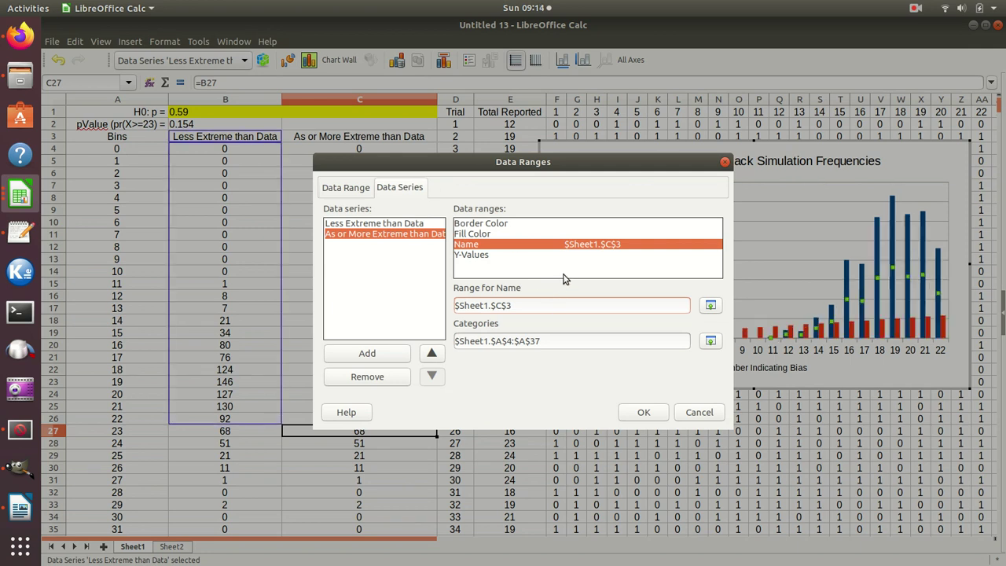
Set the new series' Y-values to C27:C37 by selecting them on the sheet.
click(478, 256)
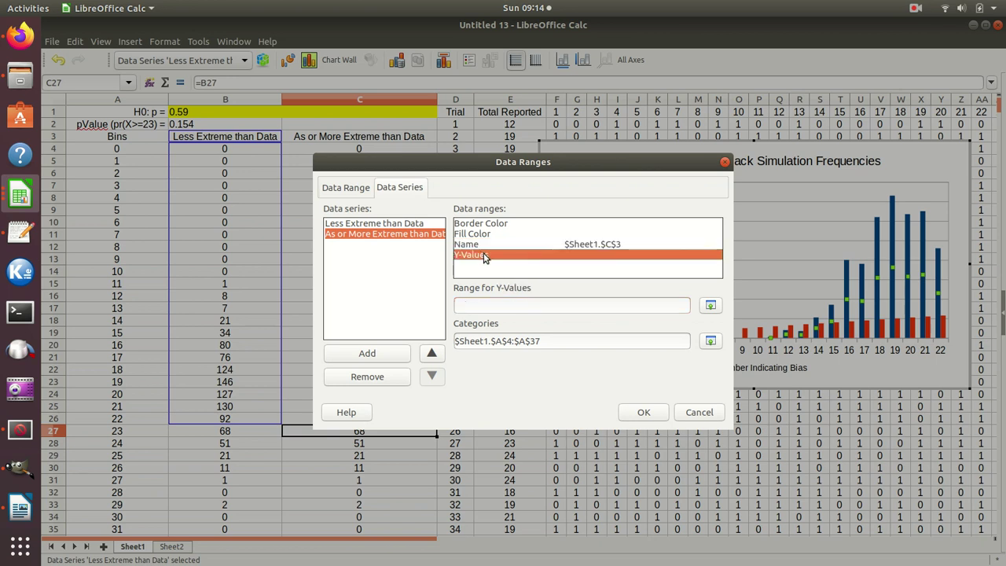
click(711, 306)
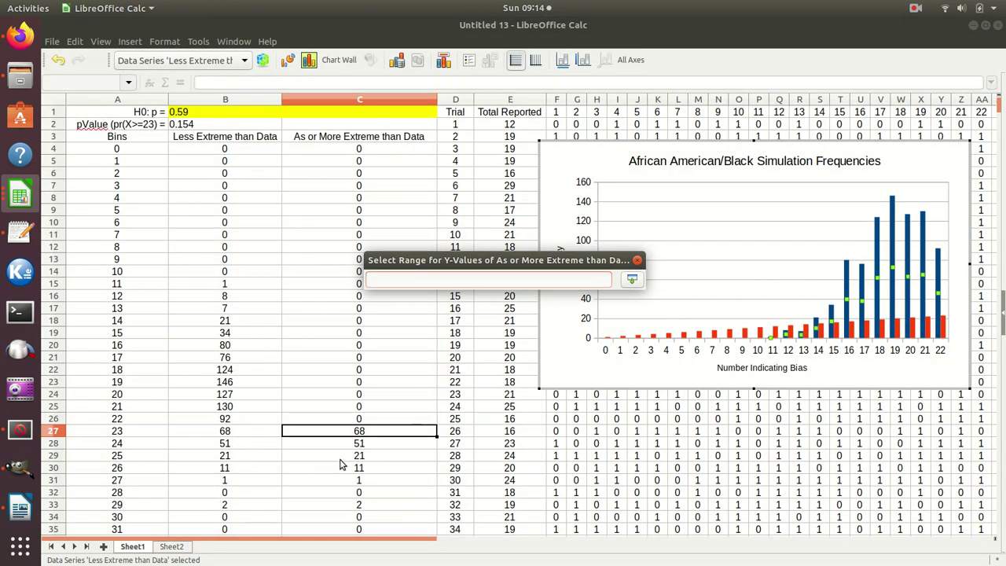
drag(350, 432, 332, 503)
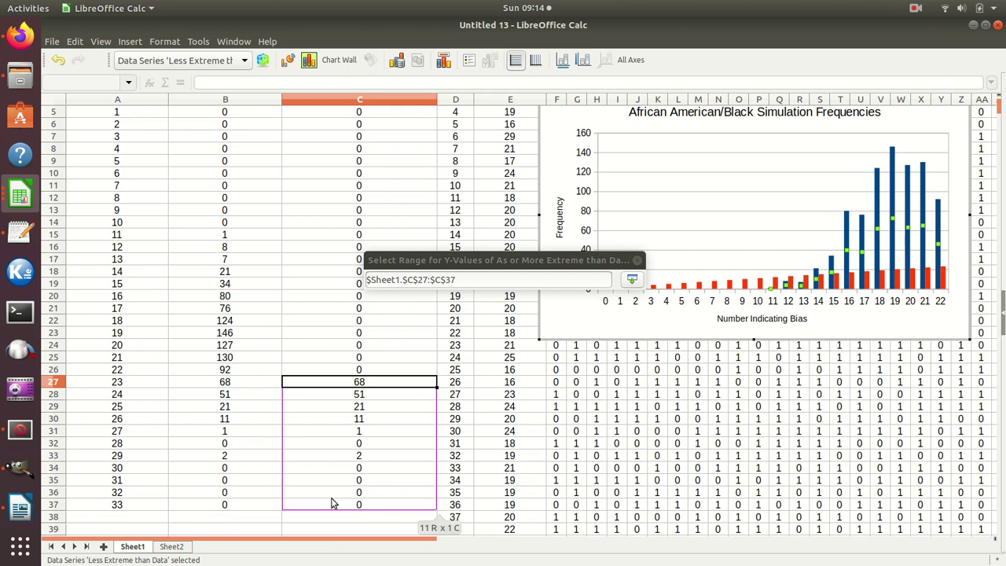
drag(331, 500, 332, 500)
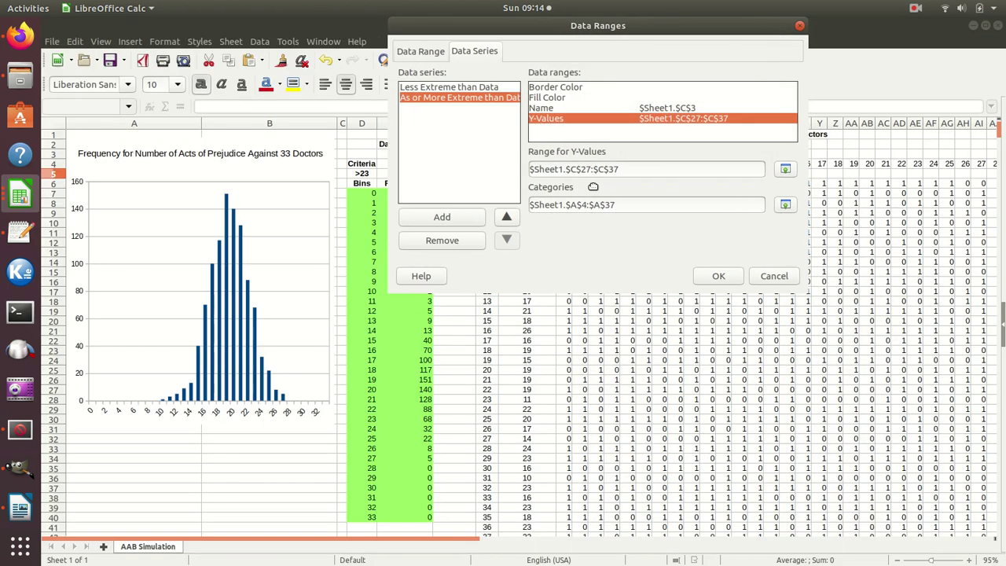
Apply the data range changes to add the red series, then maximize the Untitled 13 window.
drag(549, 284, 523, 363)
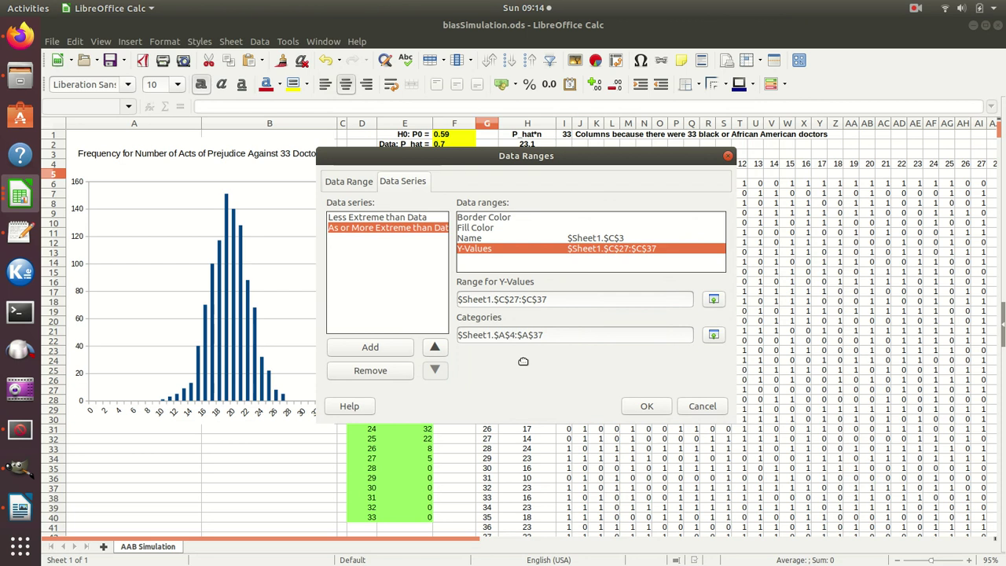
click(646, 409)
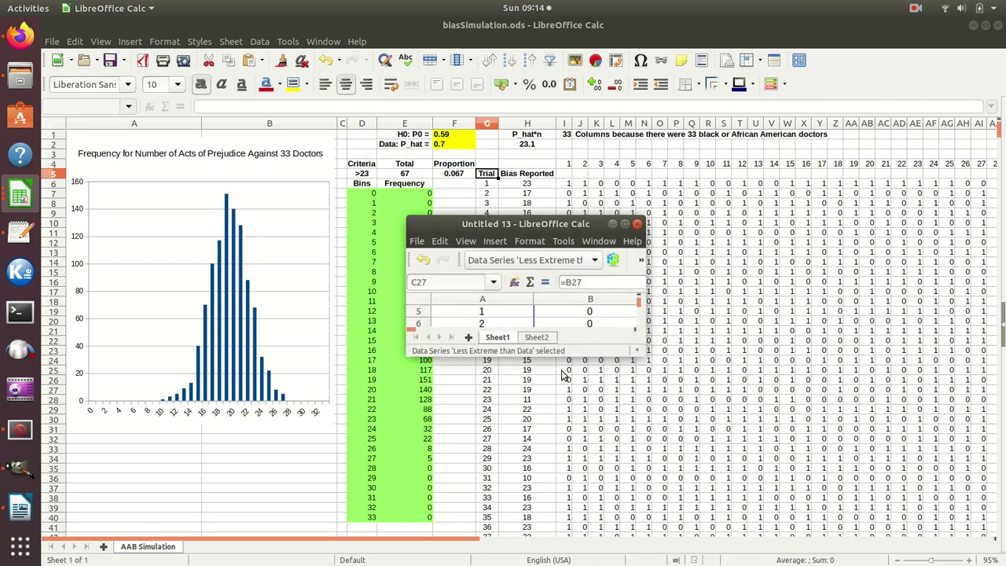
click(625, 225)
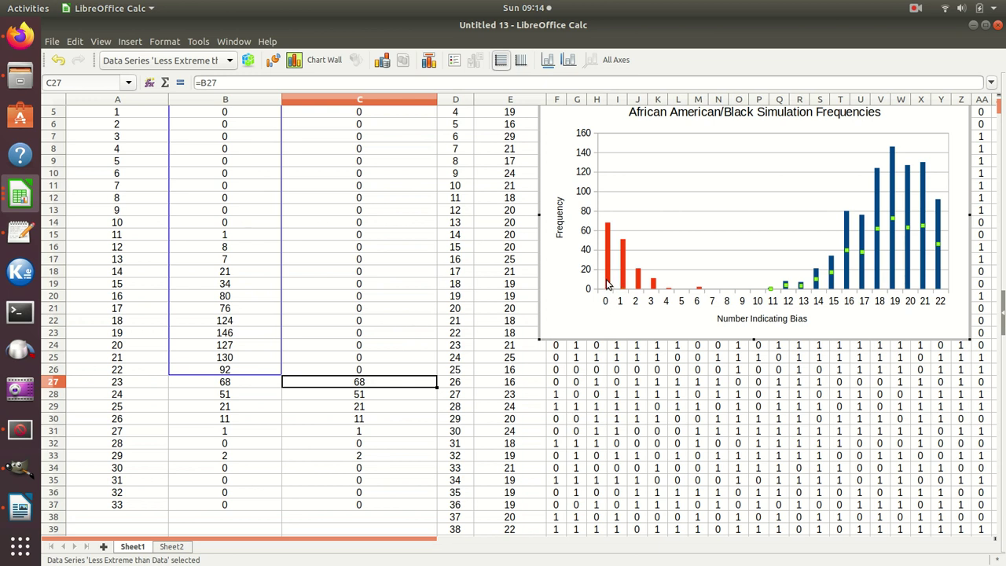
Replace the As or More Extreme than Data series' Y-values with C4:C37.
right_click(609, 284)
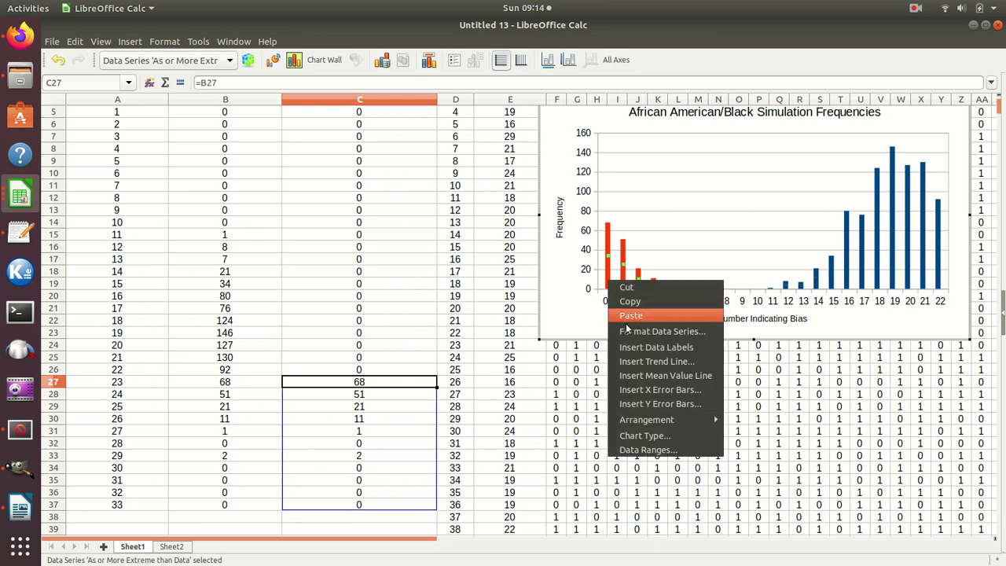
click(641, 450)
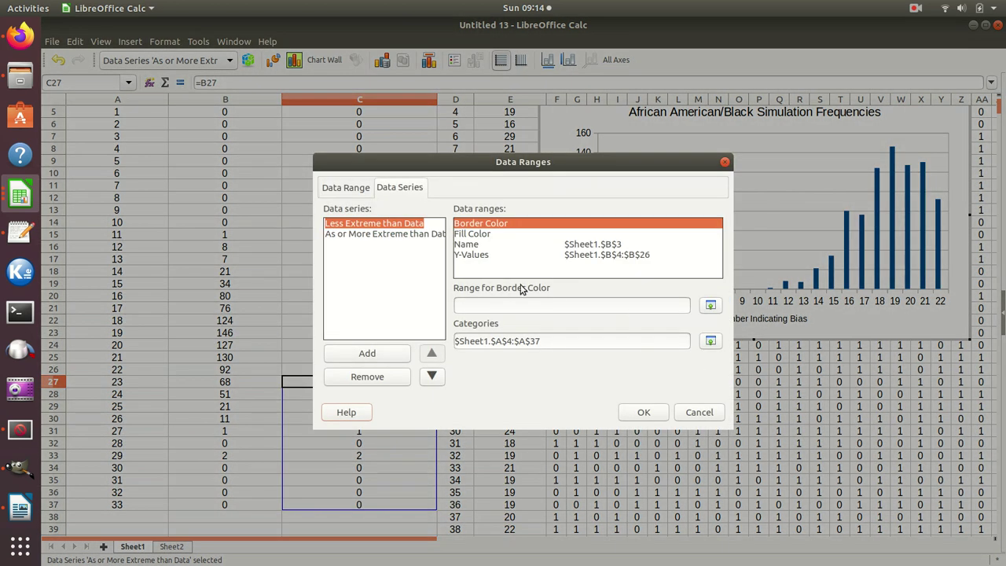
click(417, 236)
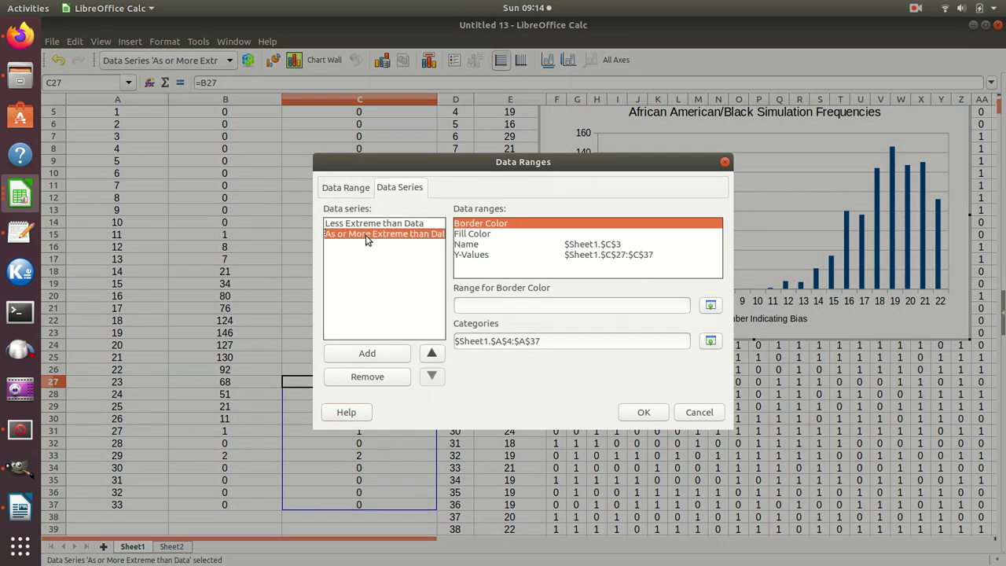
click(474, 255)
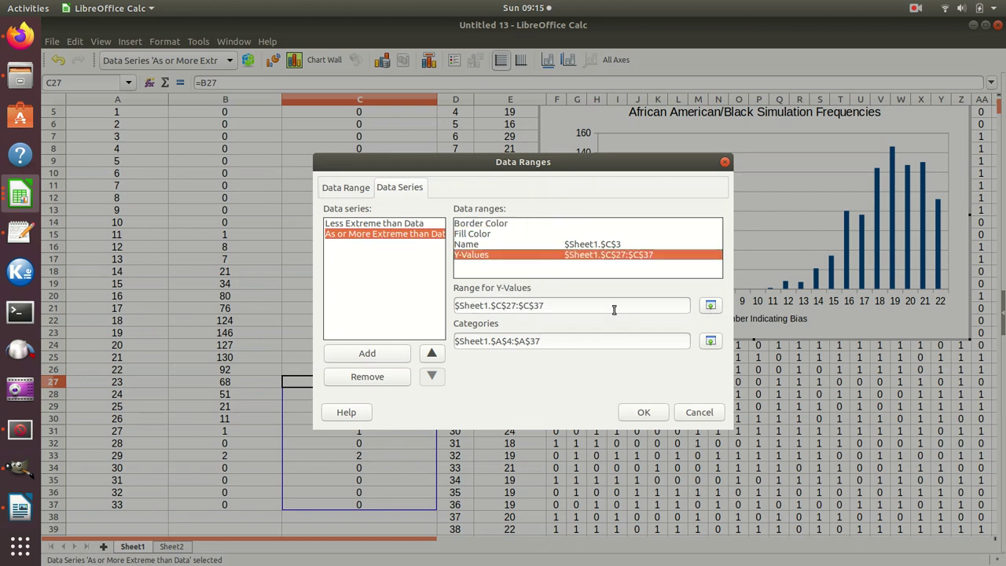
drag(542, 306, 453, 307)
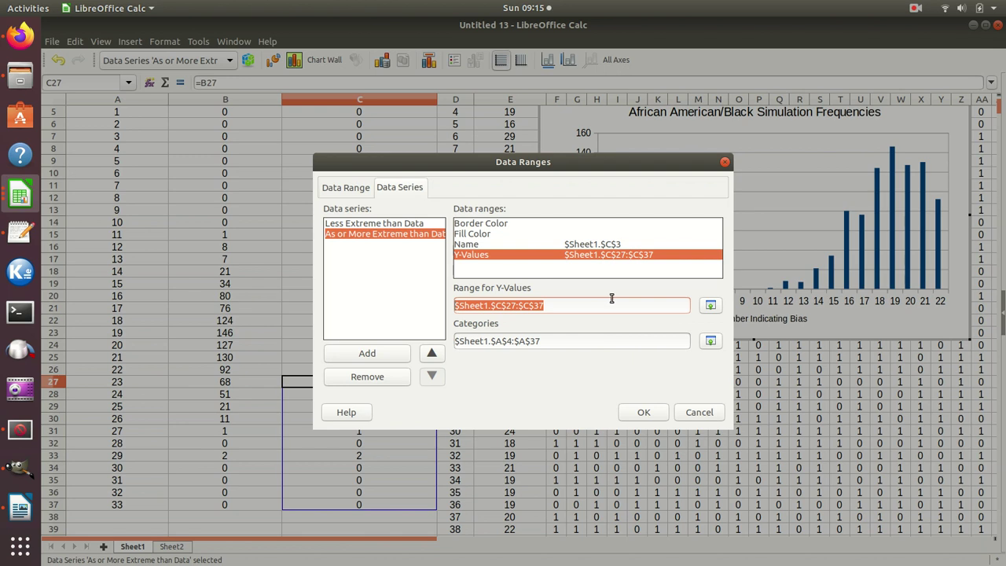
key(BackSpace)
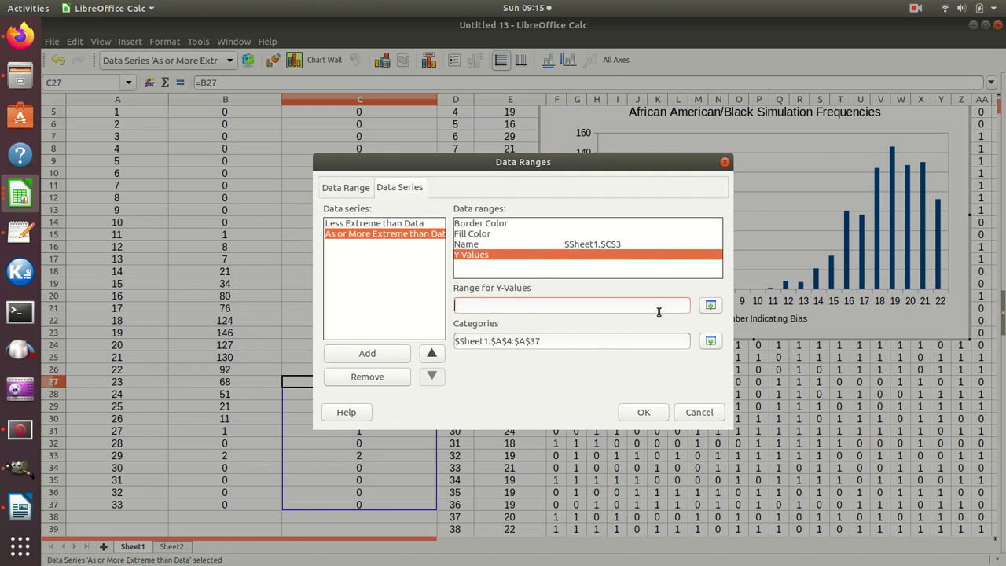
click(711, 306)
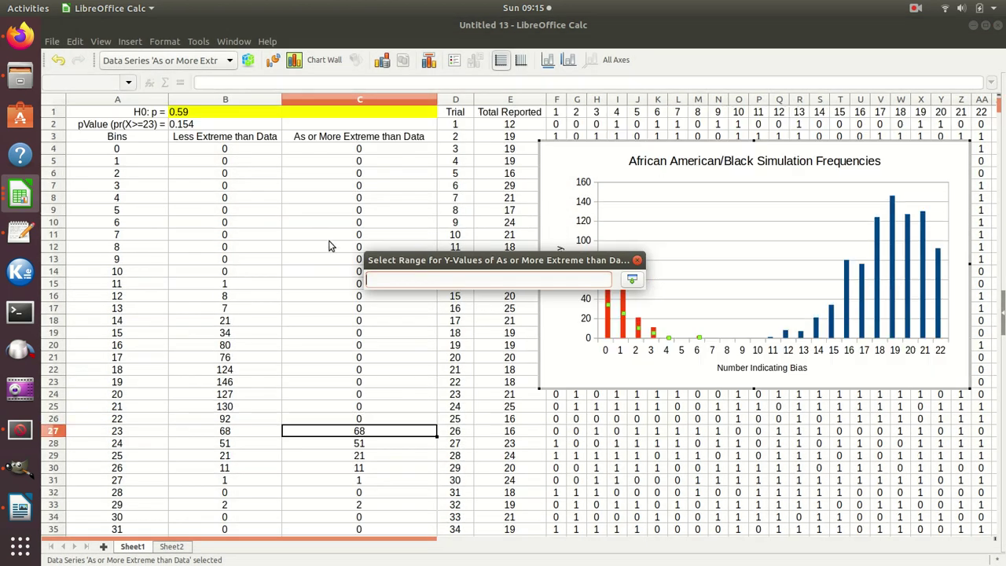
drag(348, 153, 315, 467)
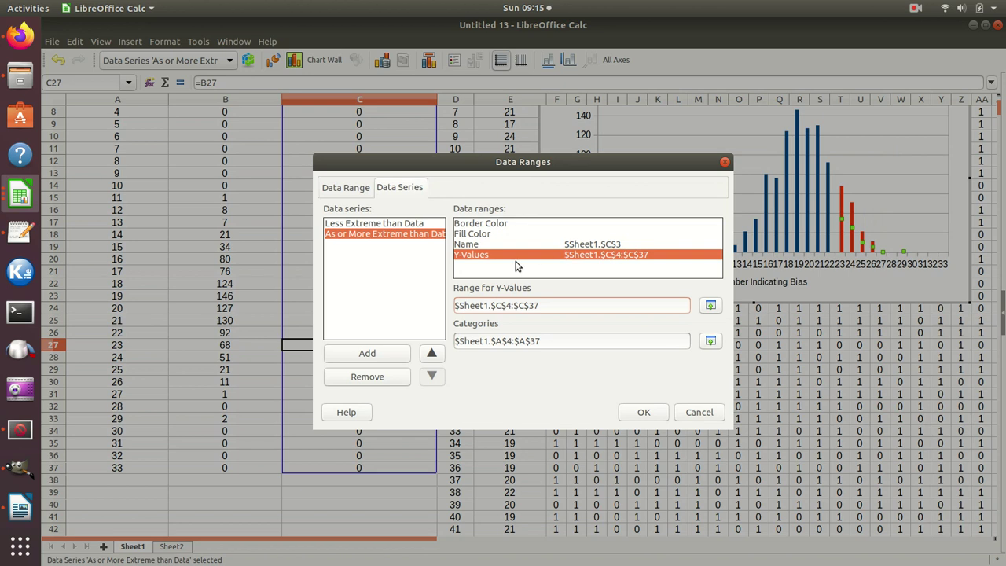
click(644, 413)
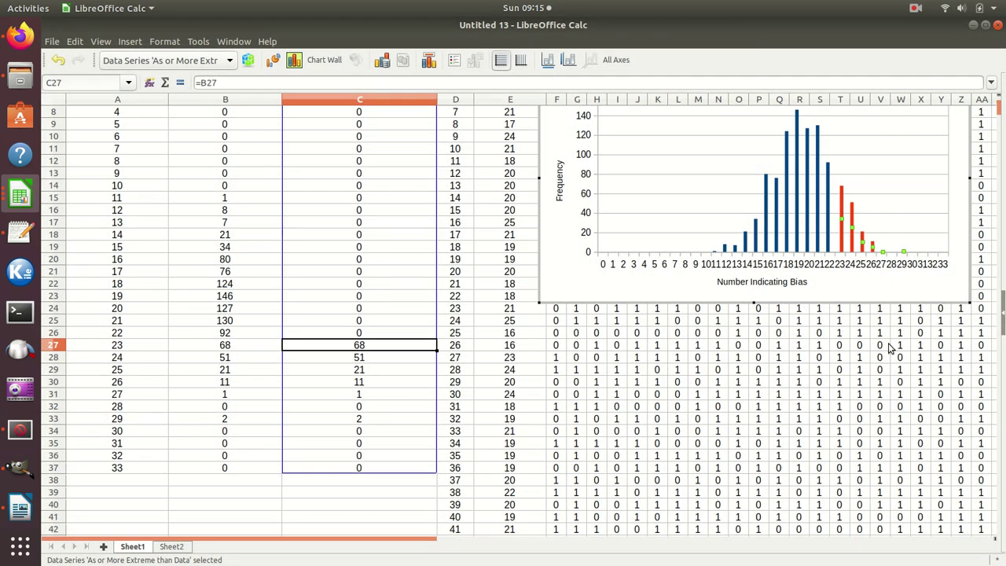
Insert a legend into the histogram.
scroll(896, 350, up, 3)
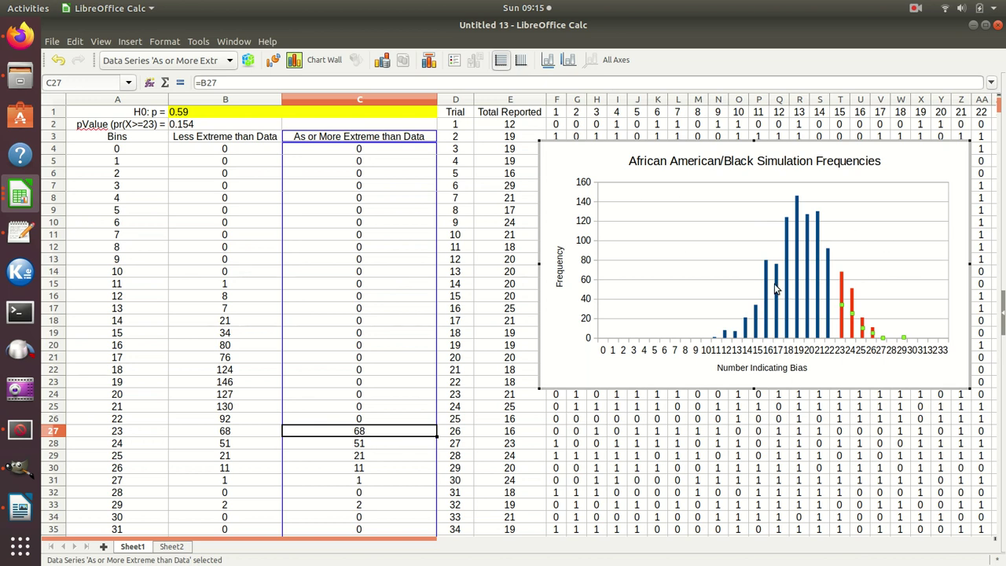
right_click(576, 328)
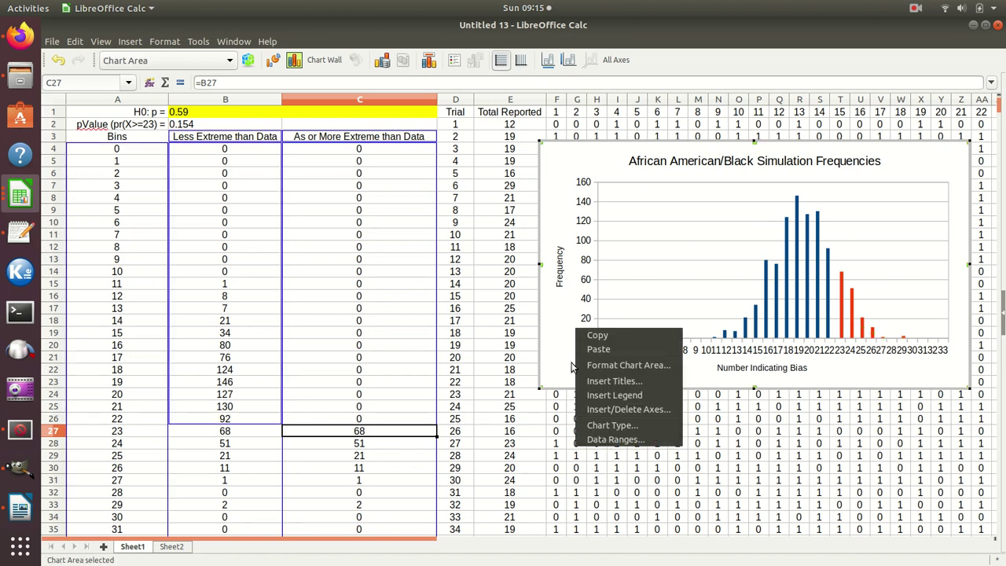
click(604, 396)
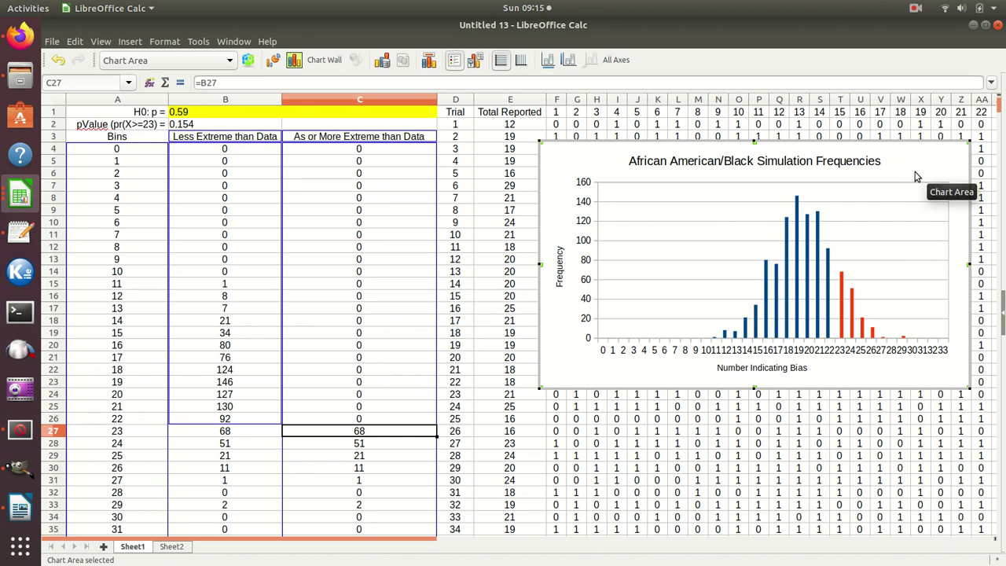
Narrow the plot area from the right to free space for the legend.
click(922, 270)
drag(950, 261, 874, 259)
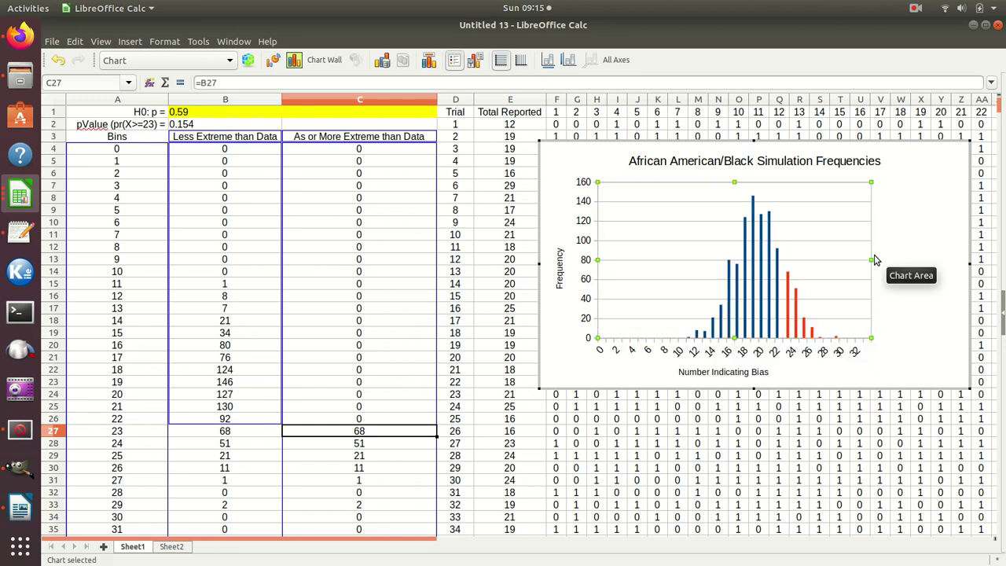
right_click(920, 262)
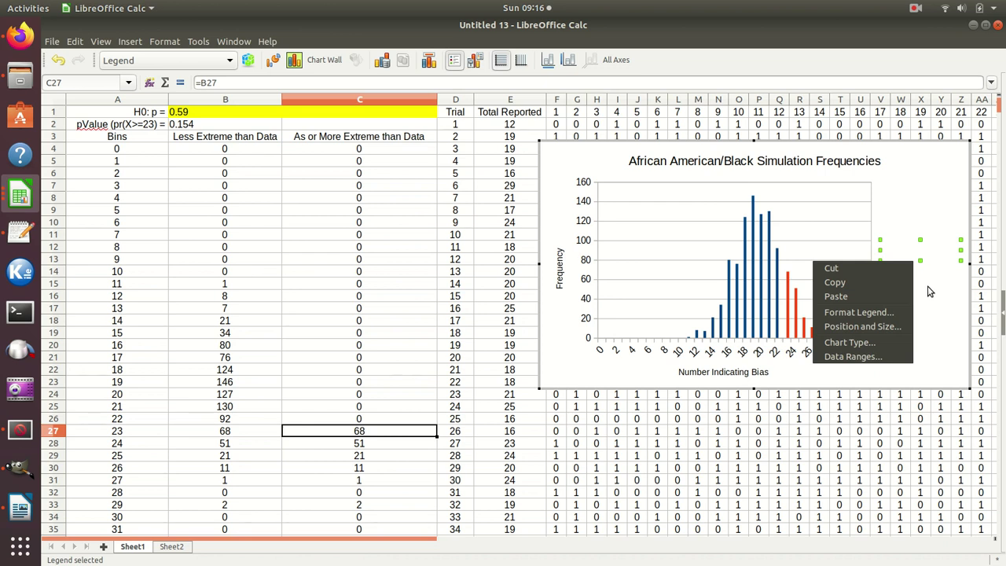
Set the legend's font colour to Black in the Font Effects settings.
click(886, 313)
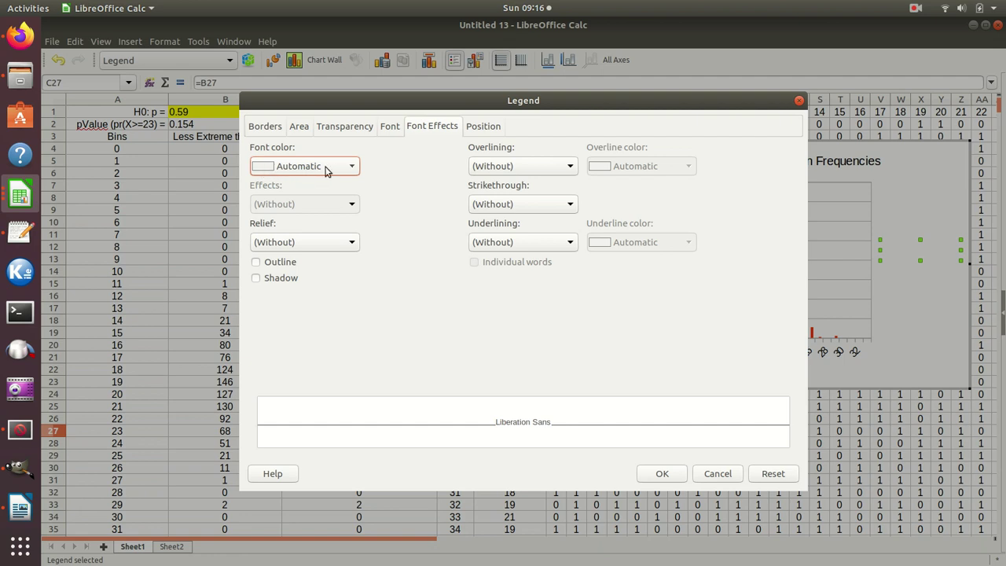
click(357, 170)
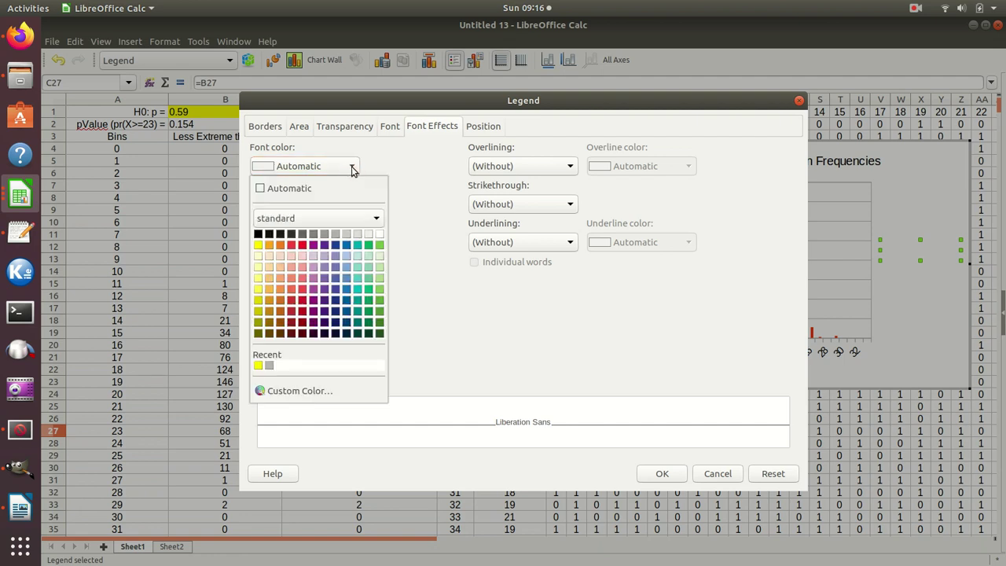
click(259, 233)
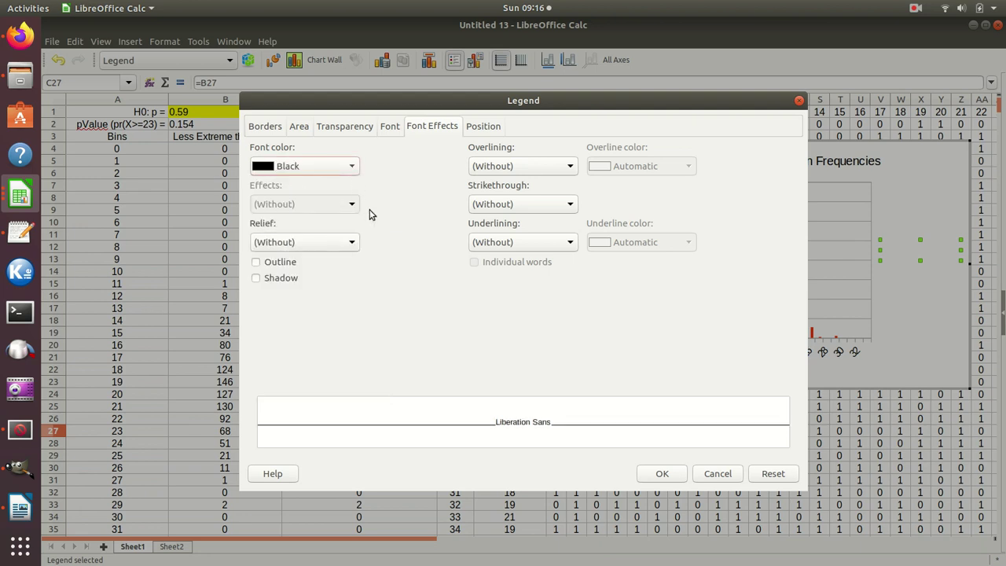
click(665, 474)
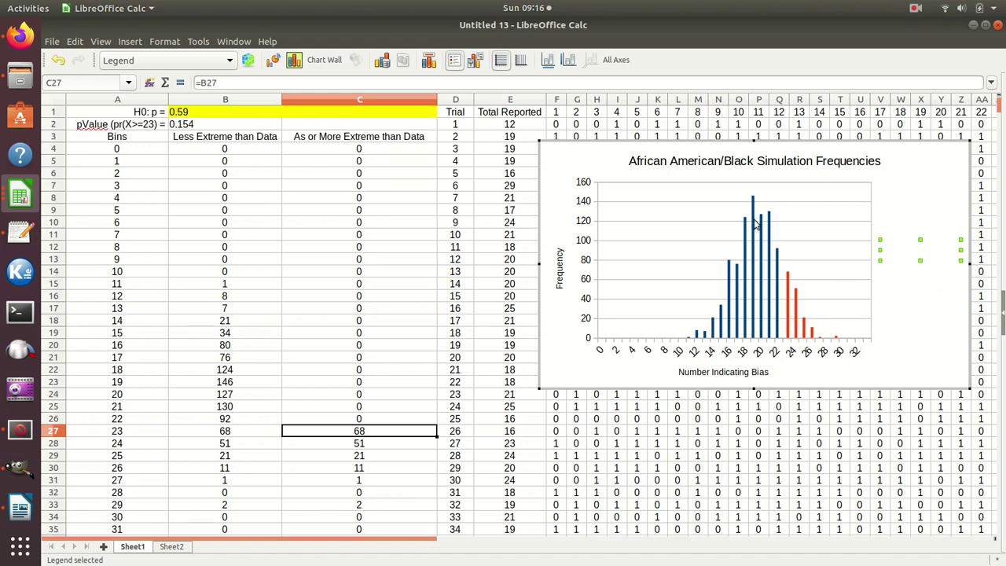
right_click(755, 296)
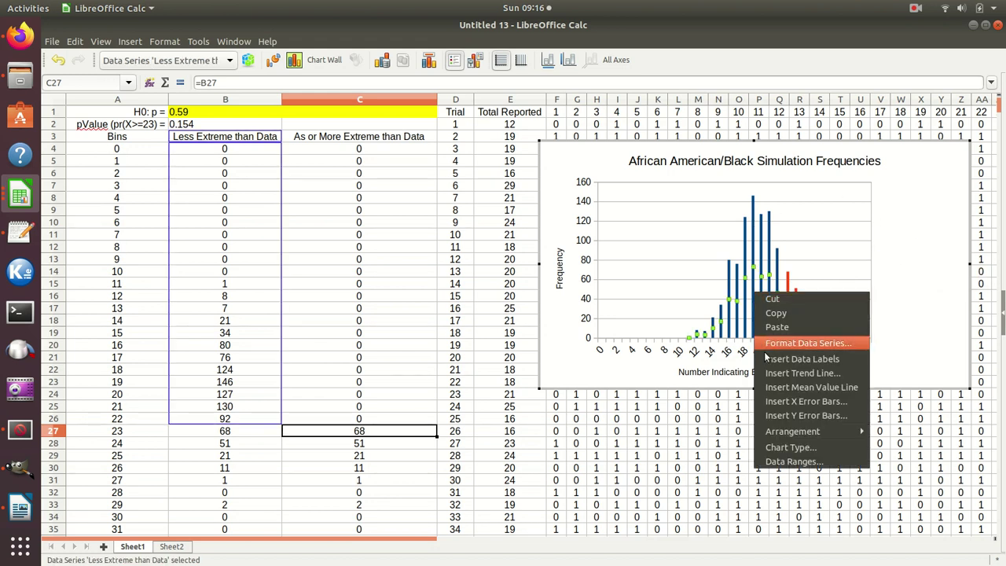
click(786, 462)
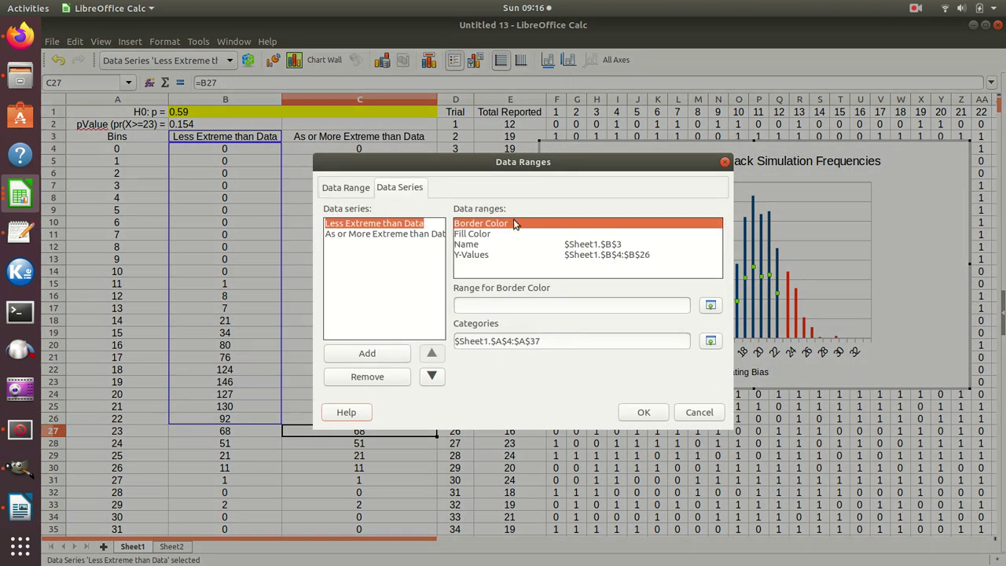
click(508, 245)
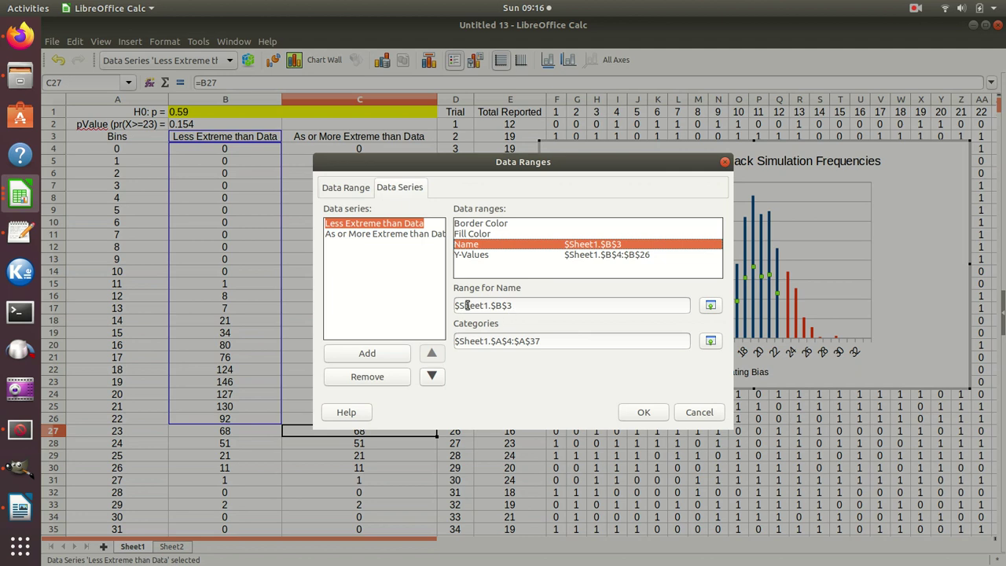
click(426, 235)
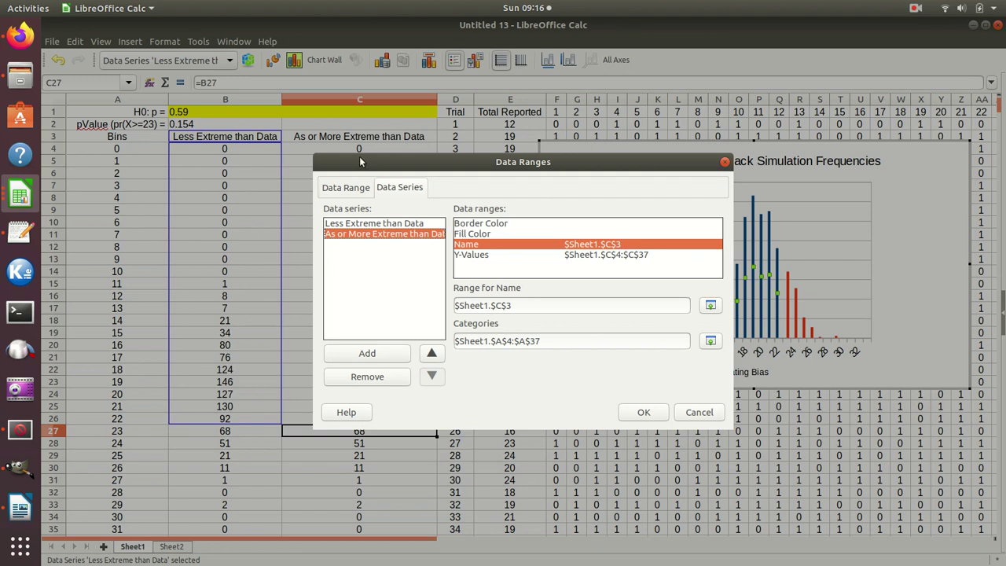
click(643, 412)
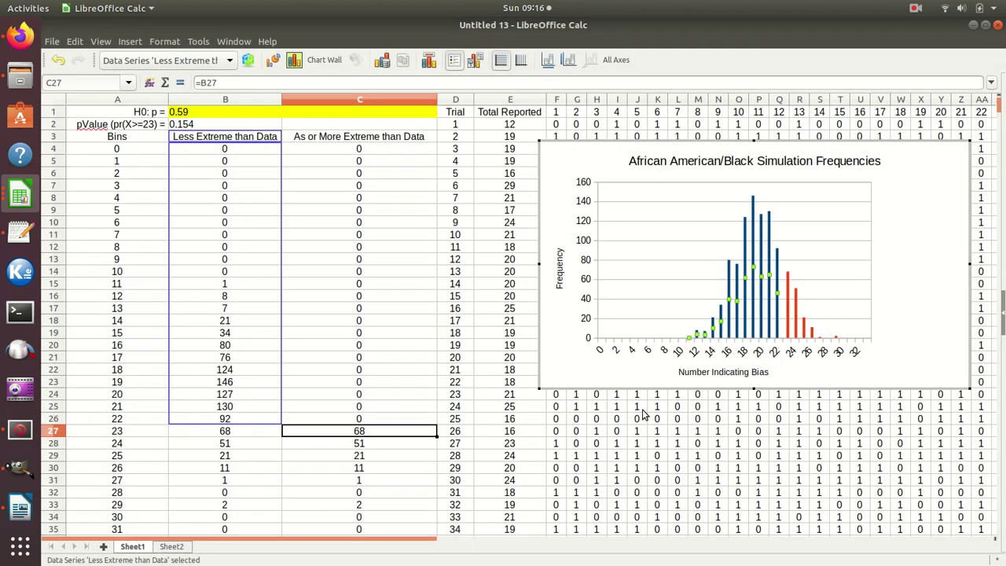
Delete the chart legend, insert a new one, and select it.
right_click(901, 271)
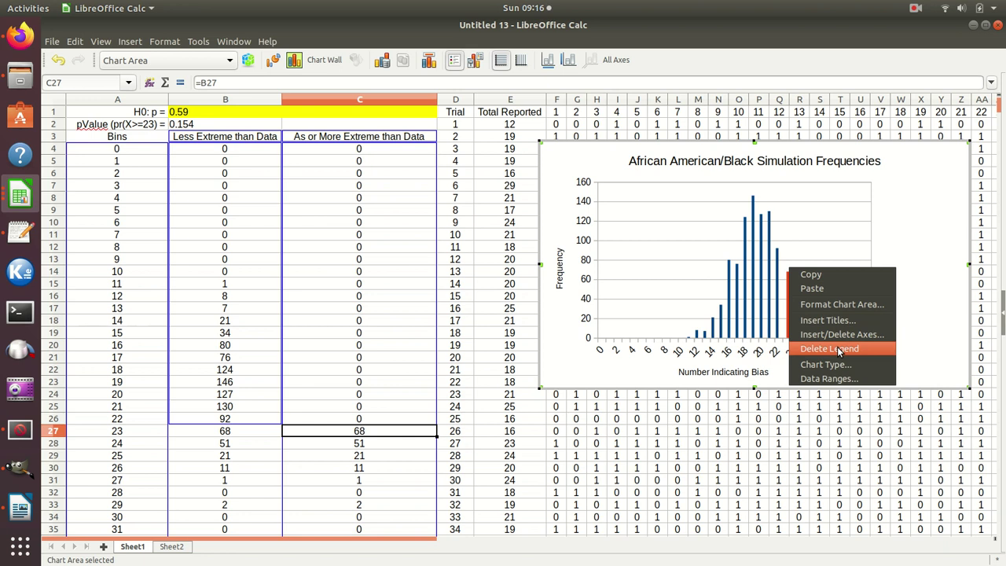
click(837, 347)
right_click(900, 249)
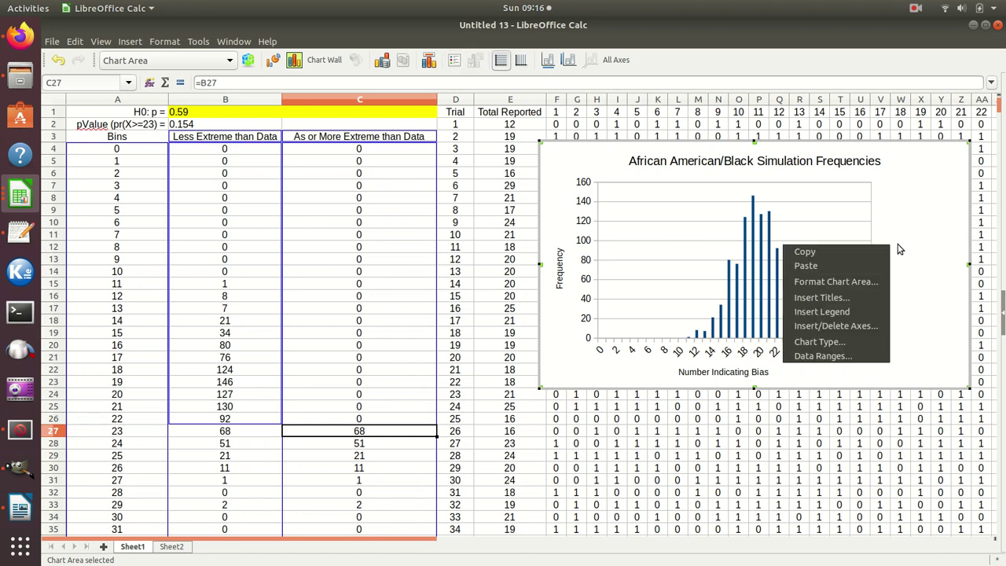
click(850, 311)
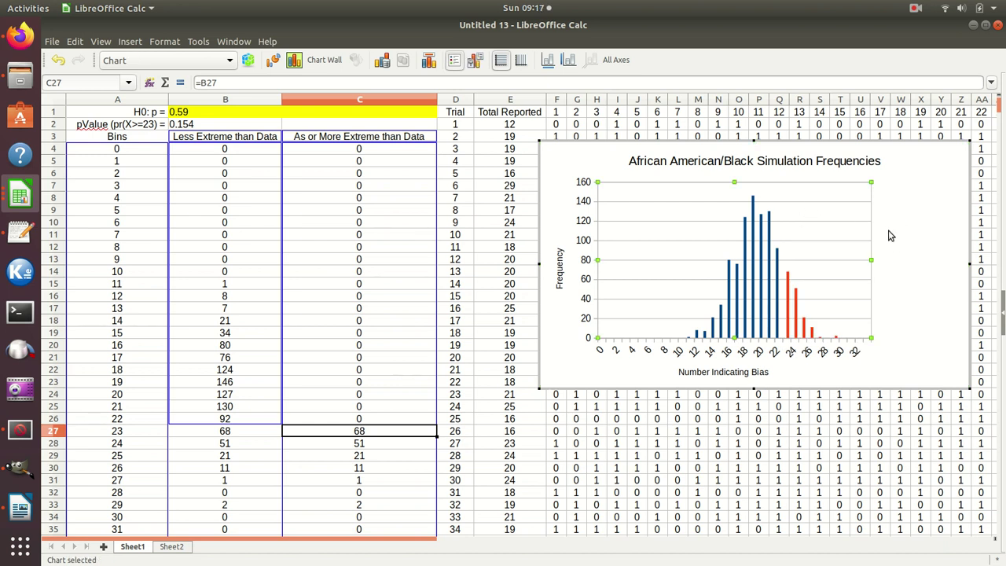
click(905, 260)
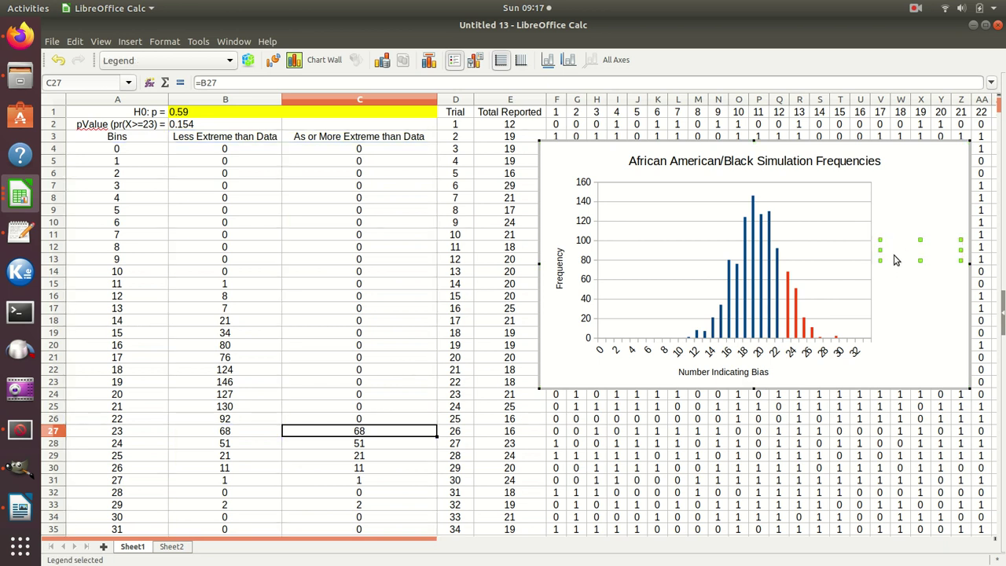
Enlarge the legend so both labels show and move it to the plot's upper left.
drag(880, 250, 734, 247)
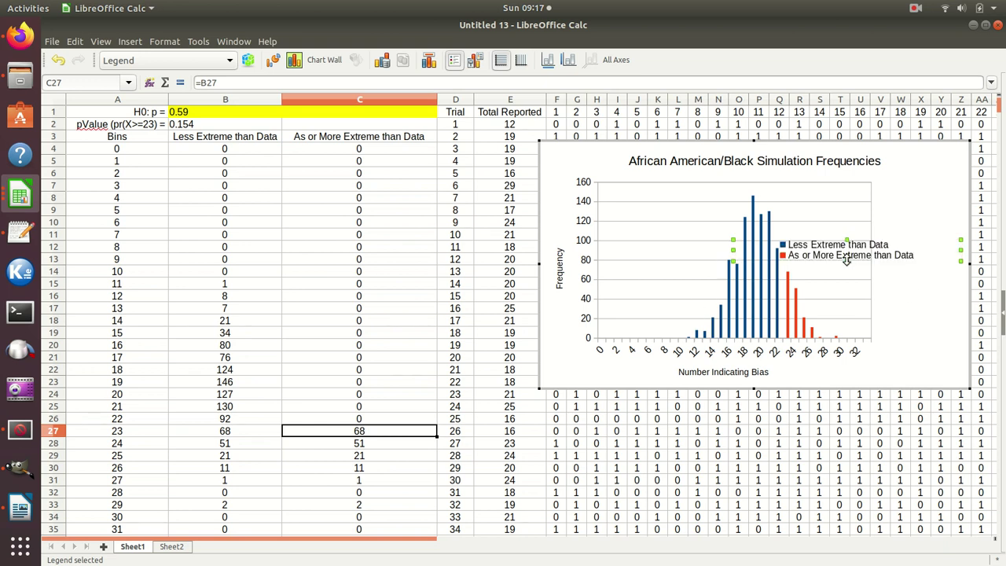
drag(847, 260, 847, 270)
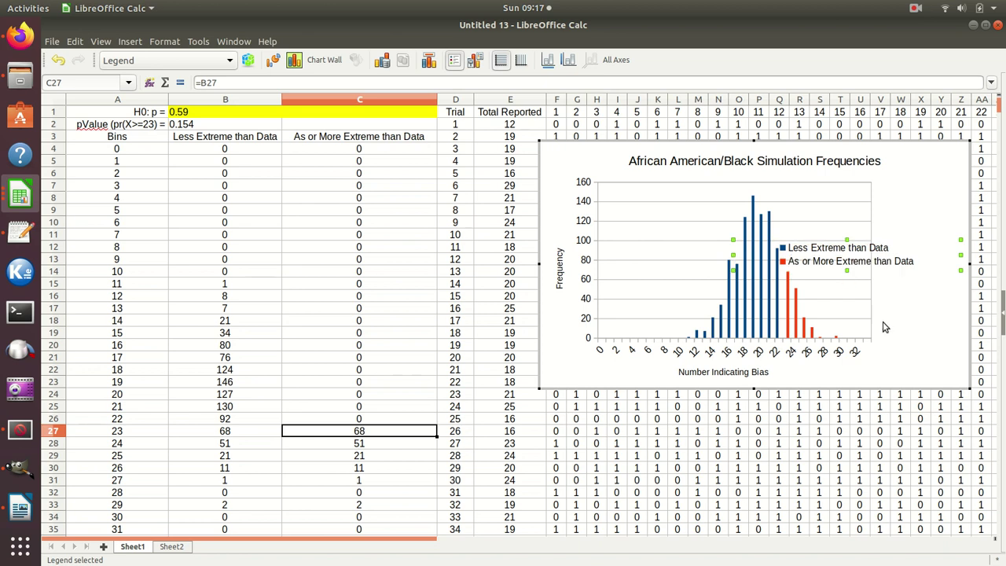
click(854, 292)
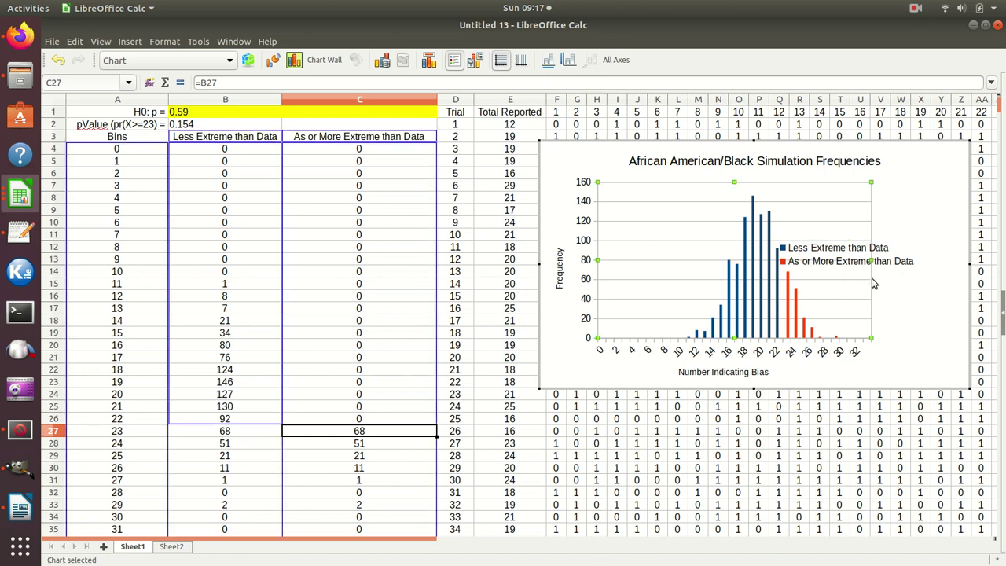
drag(838, 257, 676, 219)
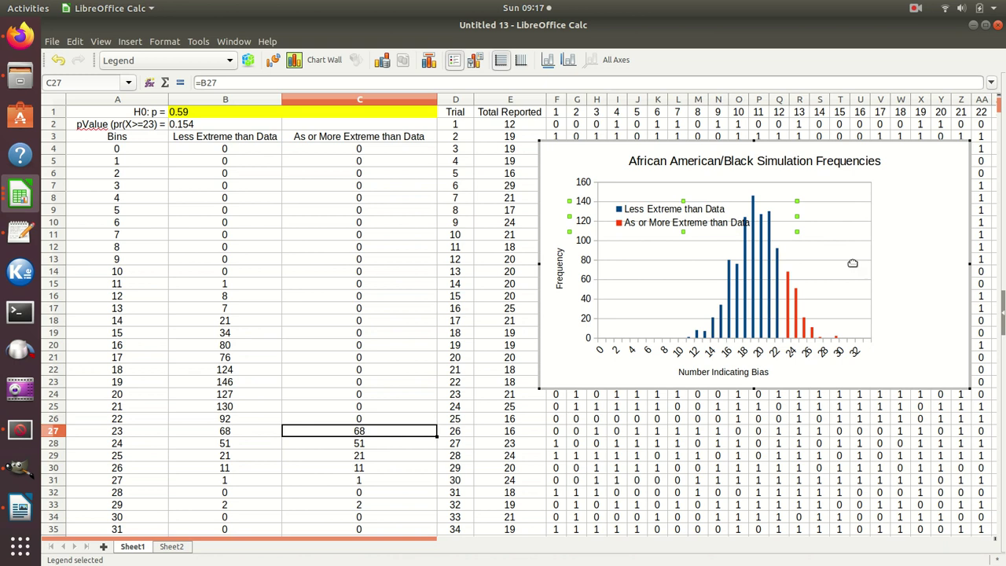
Widen the plot area to the chart's right edge and settle the legend's final position.
click(852, 270)
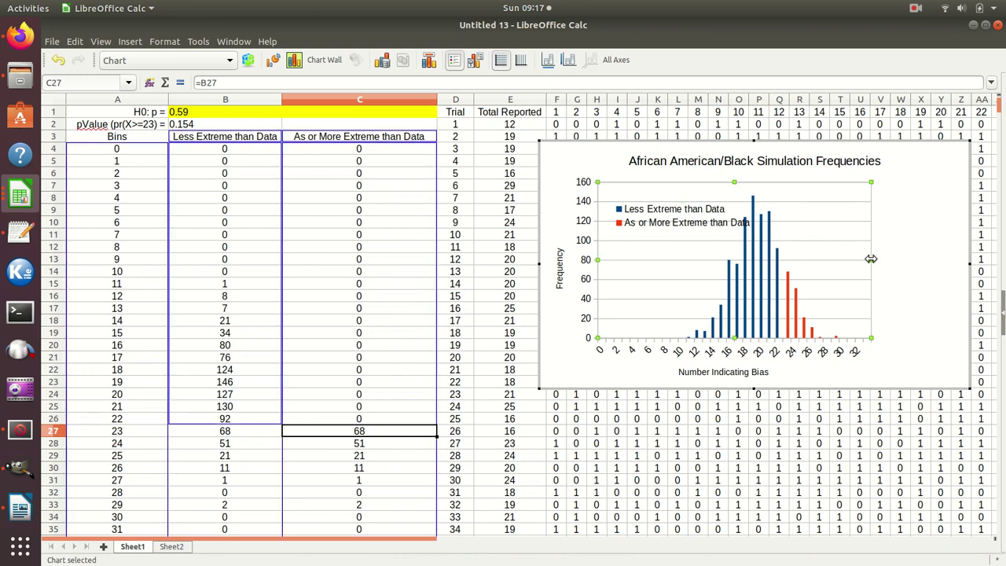
drag(871, 259, 949, 261)
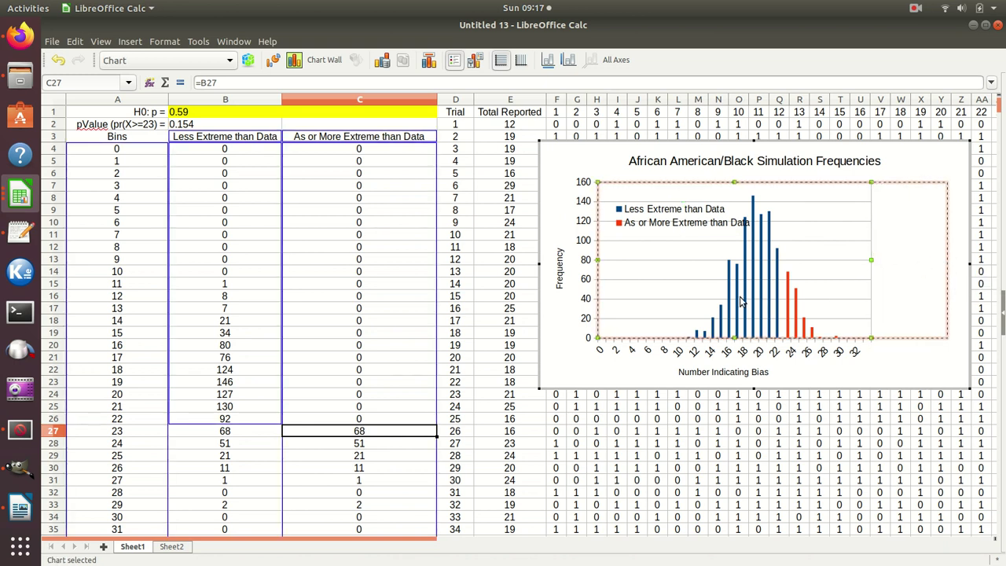
click(657, 212)
drag(659, 211, 661, 215)
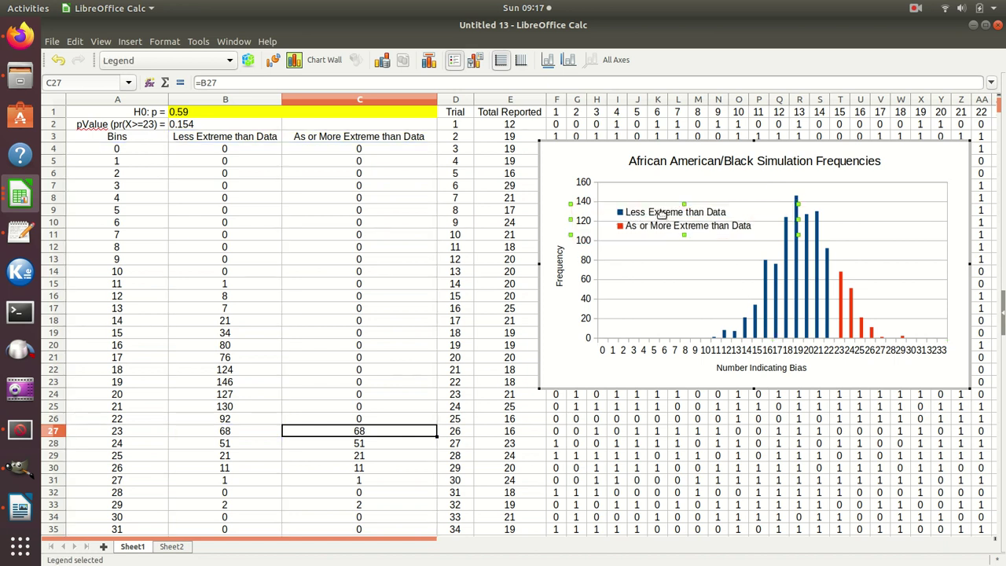
click(917, 167)
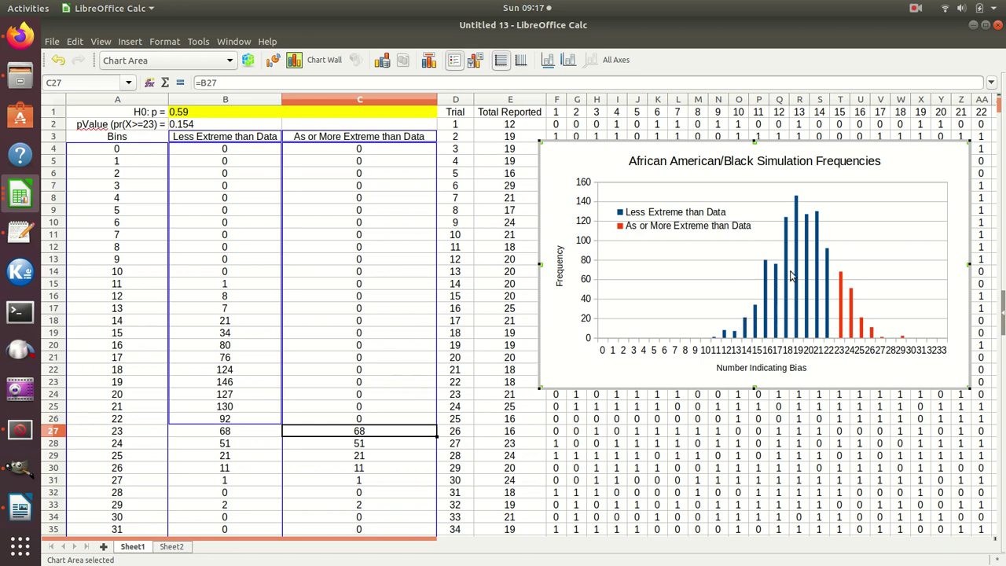
Leave chart edit mode and return to the worksheet.
double_click(841, 311)
click(151, 126)
click(146, 147)
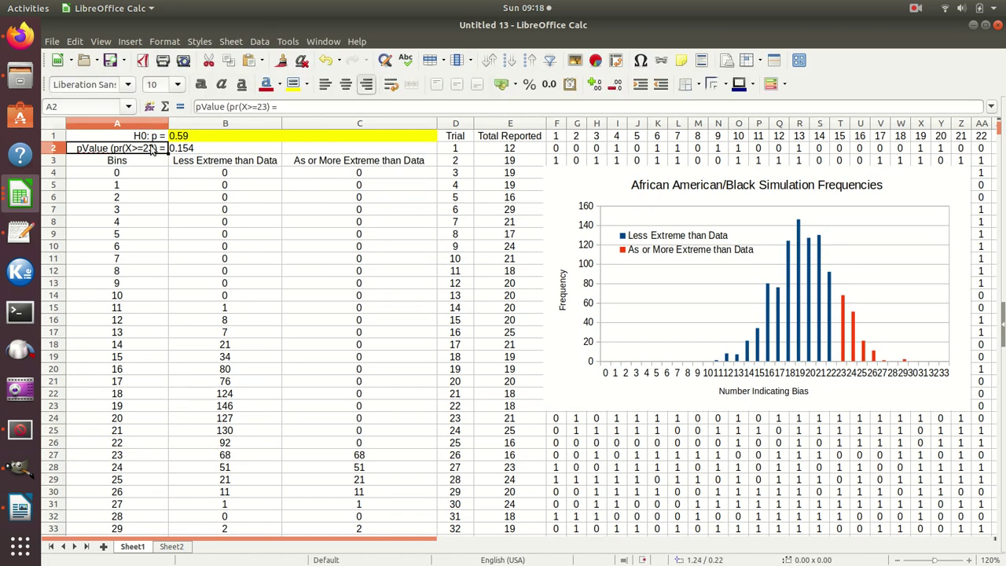
click(200, 149)
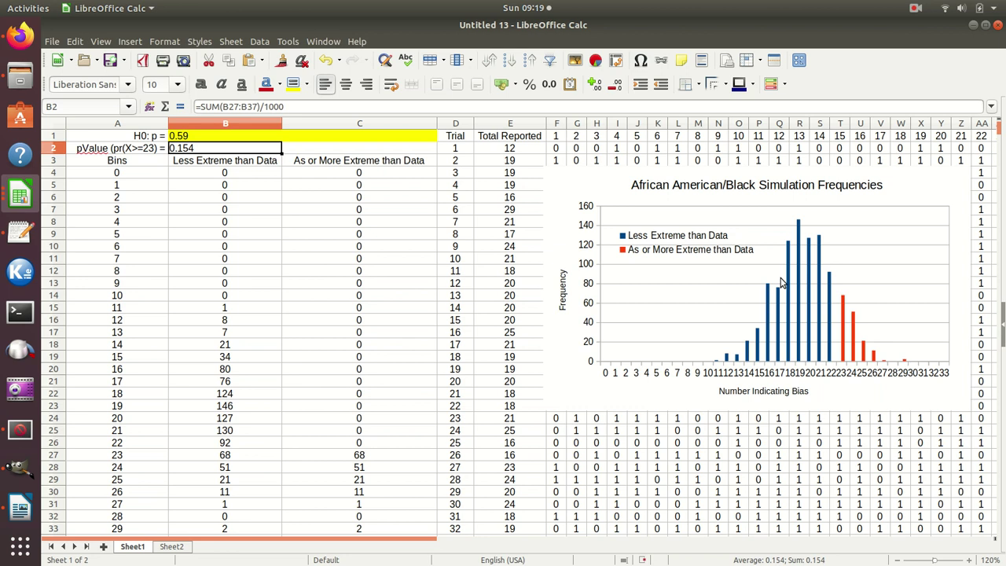
click(917, 9)
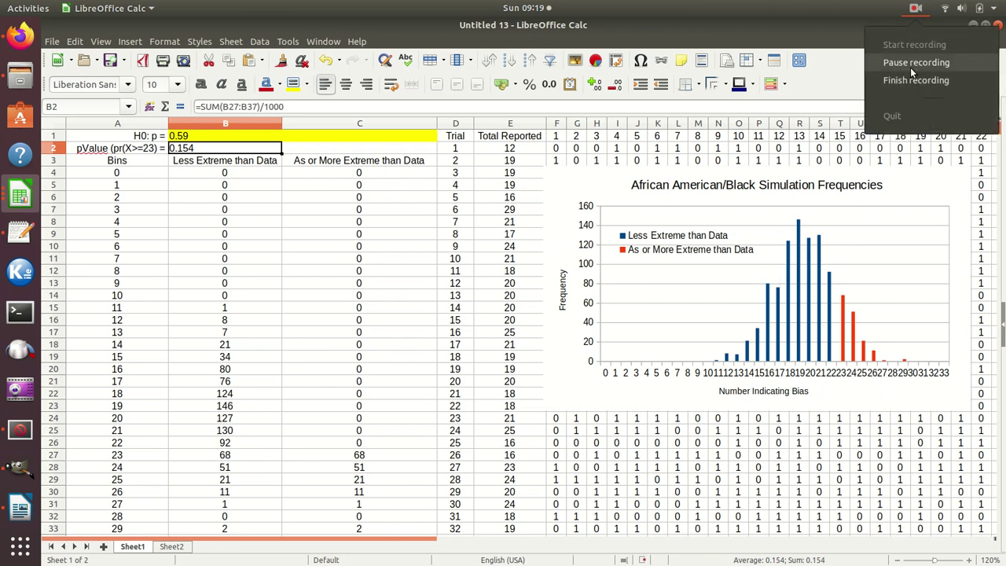